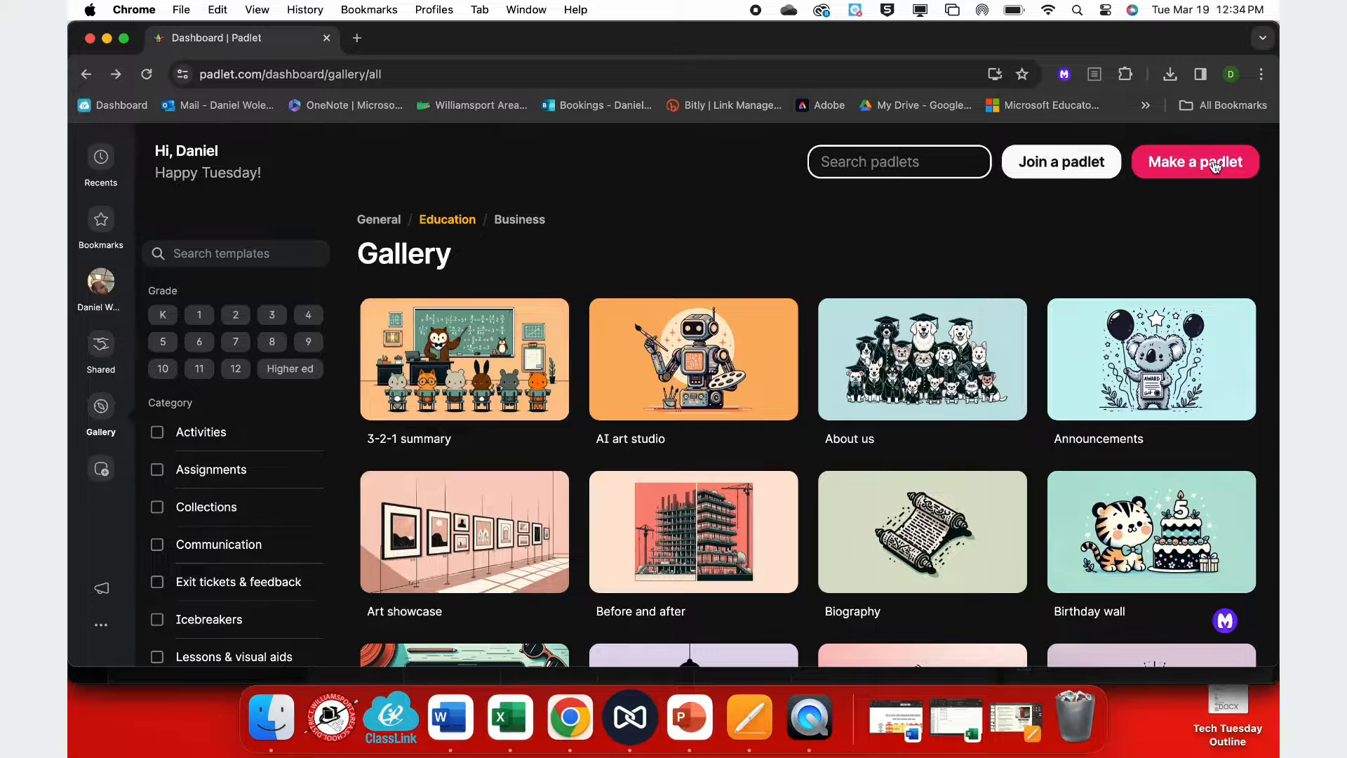
Create a new padlet from the Bulletin board template in the popular gallery.
{"action": "left_click", "coordinate": [1191, 163]}
{"action": "scroll", "coordinate": [980, 405], "scroll_direction": "down", "scroll_amount": 2}
{"action": "scroll", "coordinate": [980, 405], "scroll_direction": "down", "scroll_amount": 10}
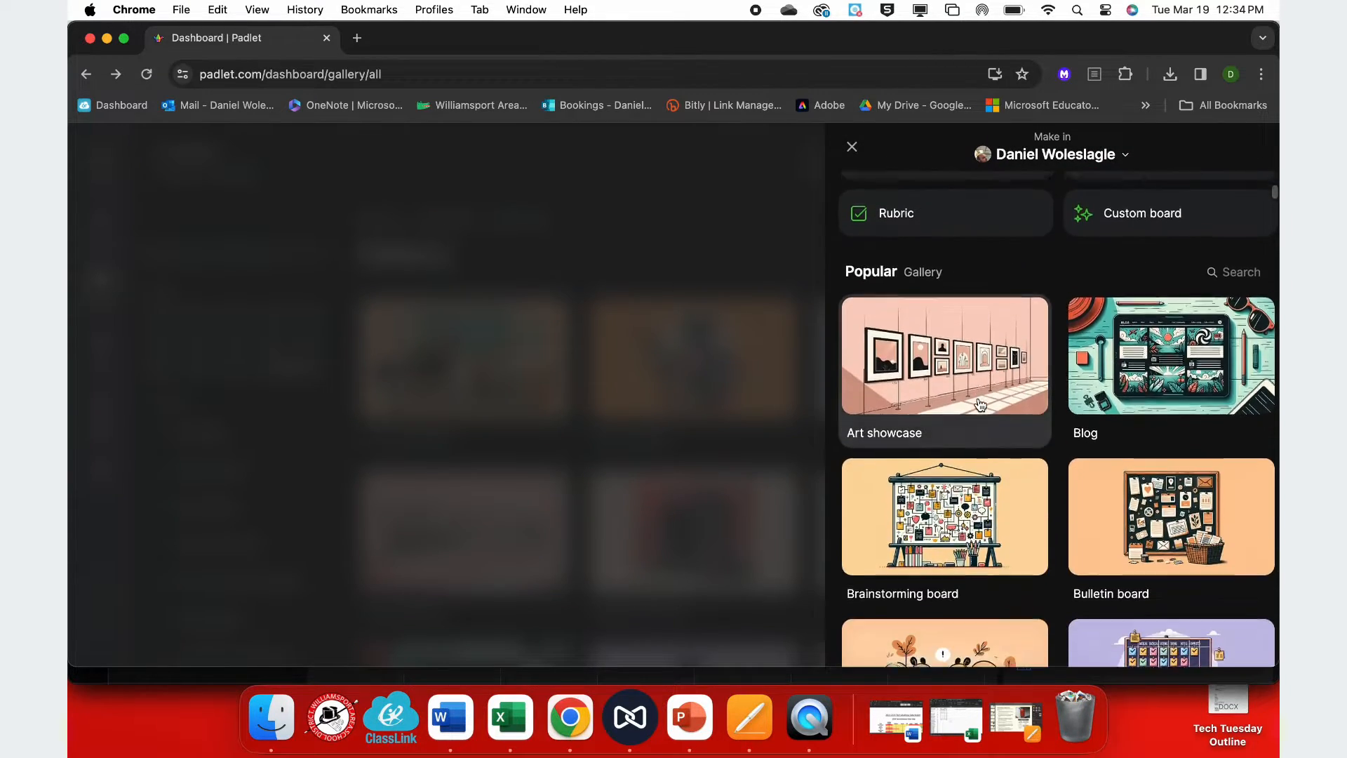
{"action": "scroll", "coordinate": [981, 405], "scroll_direction": "down", "scroll_amount": 1}
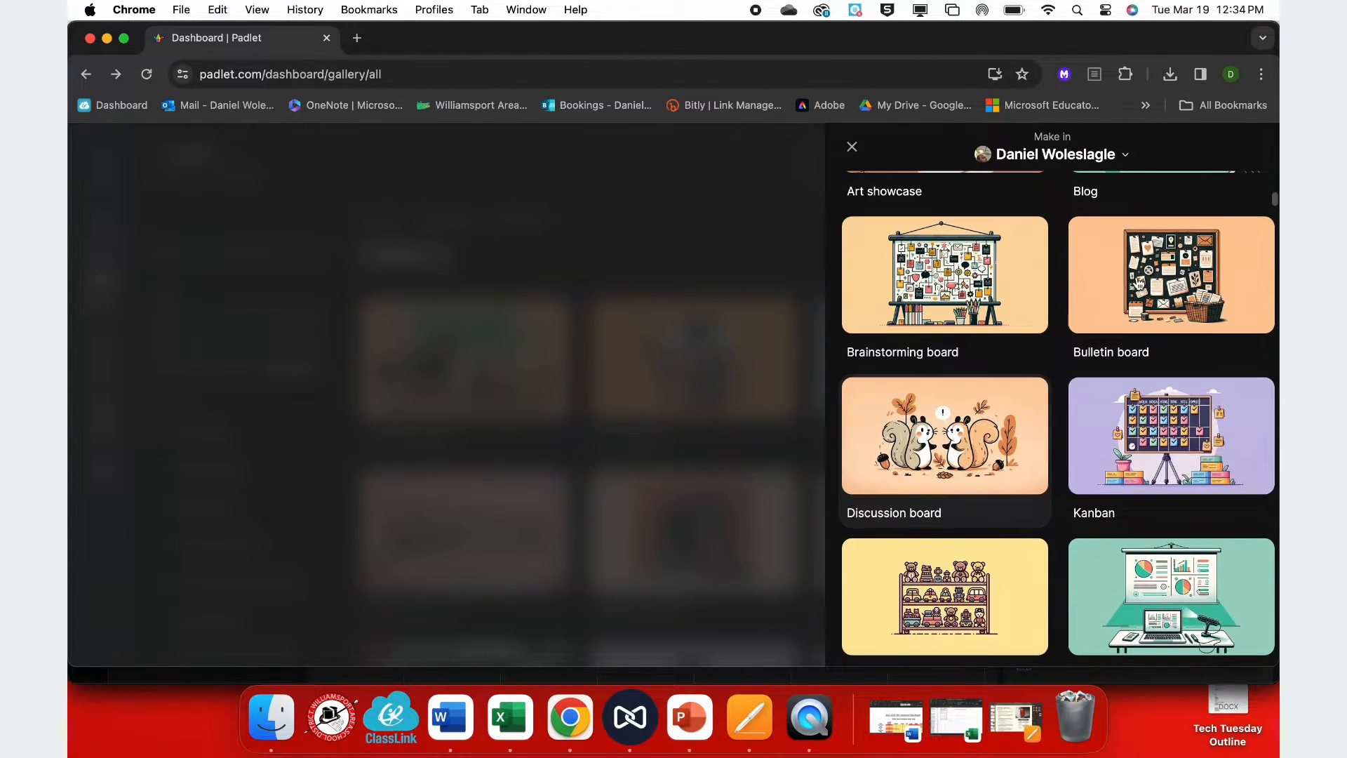
{"action": "left_click", "coordinate": [1156, 270]}
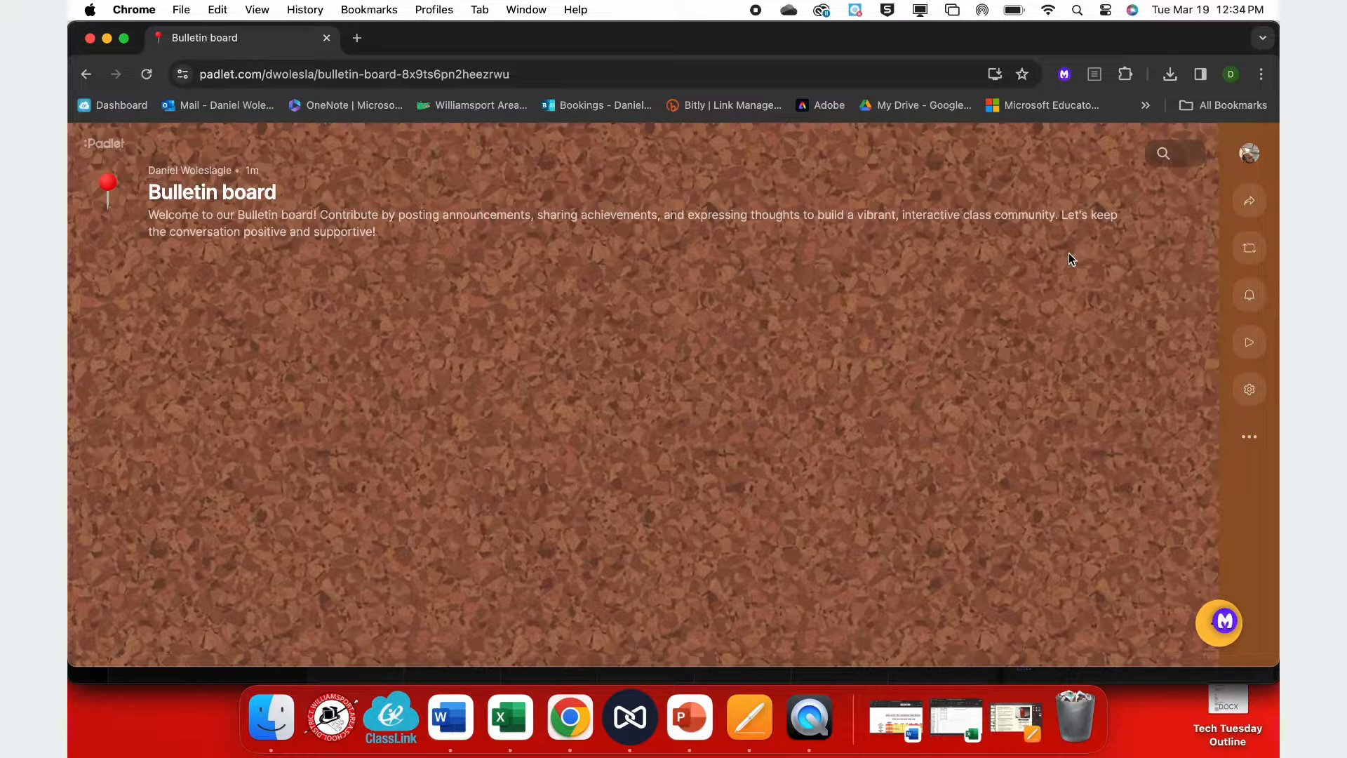
Open the board's sharing settings and review the available link privacy choices without changing the selection.
{"action": "left_click", "coordinate": [1250, 205]}
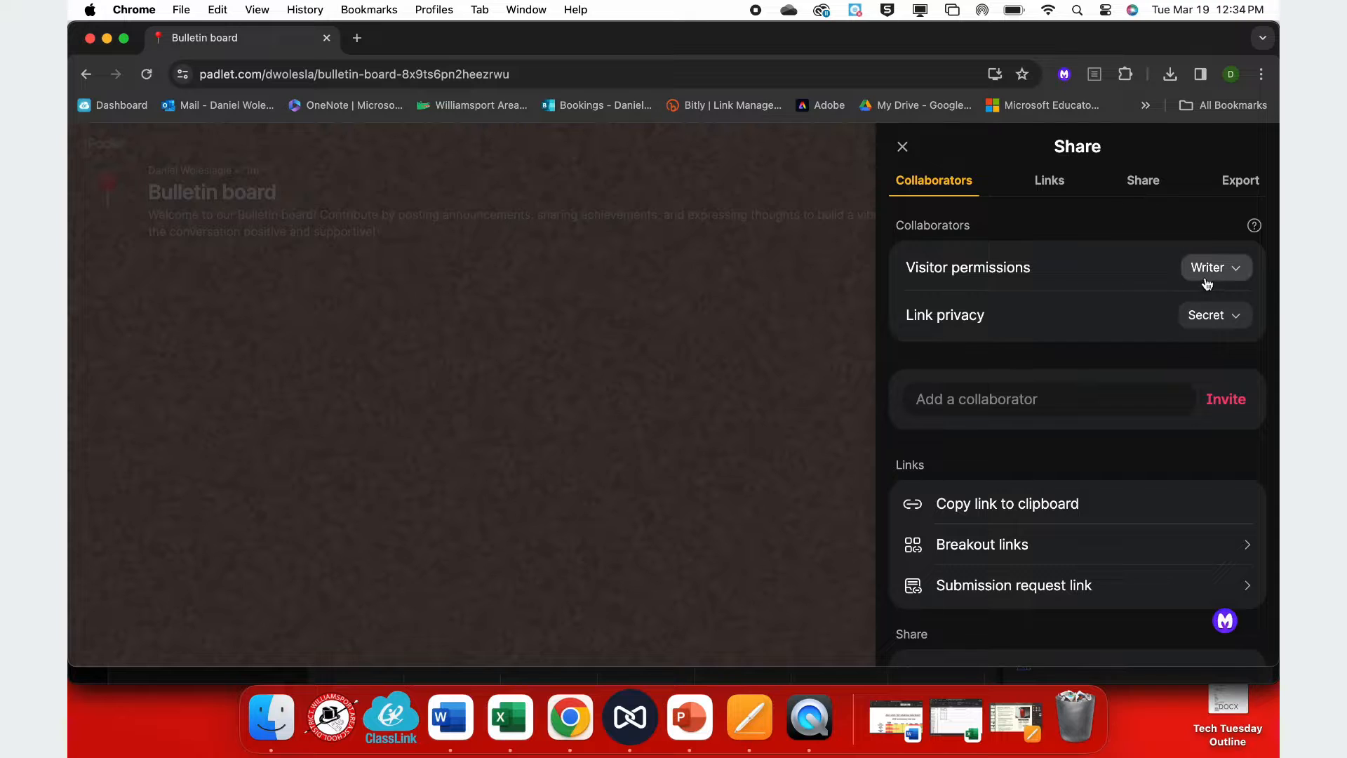
{"action": "left_click", "coordinate": [1201, 322]}
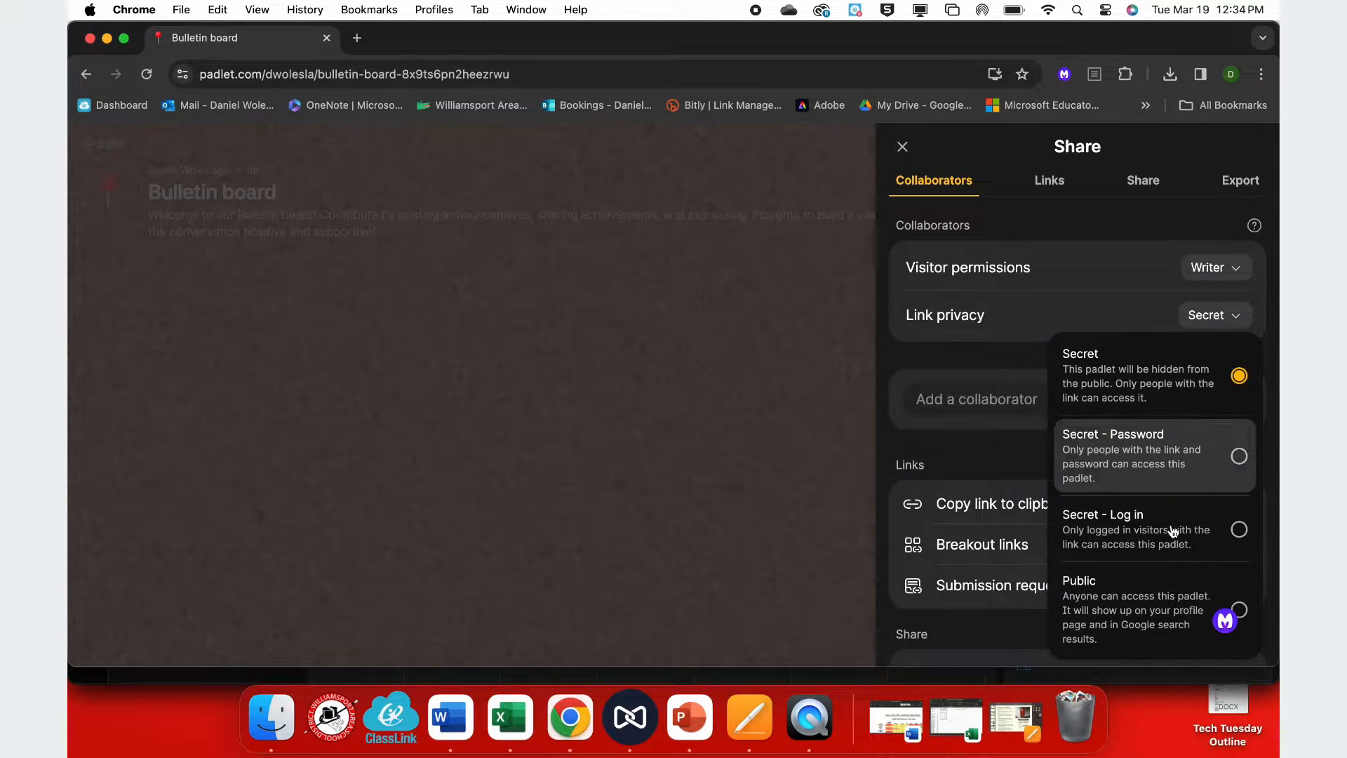
{"action": "left_click", "coordinate": [1222, 315]}
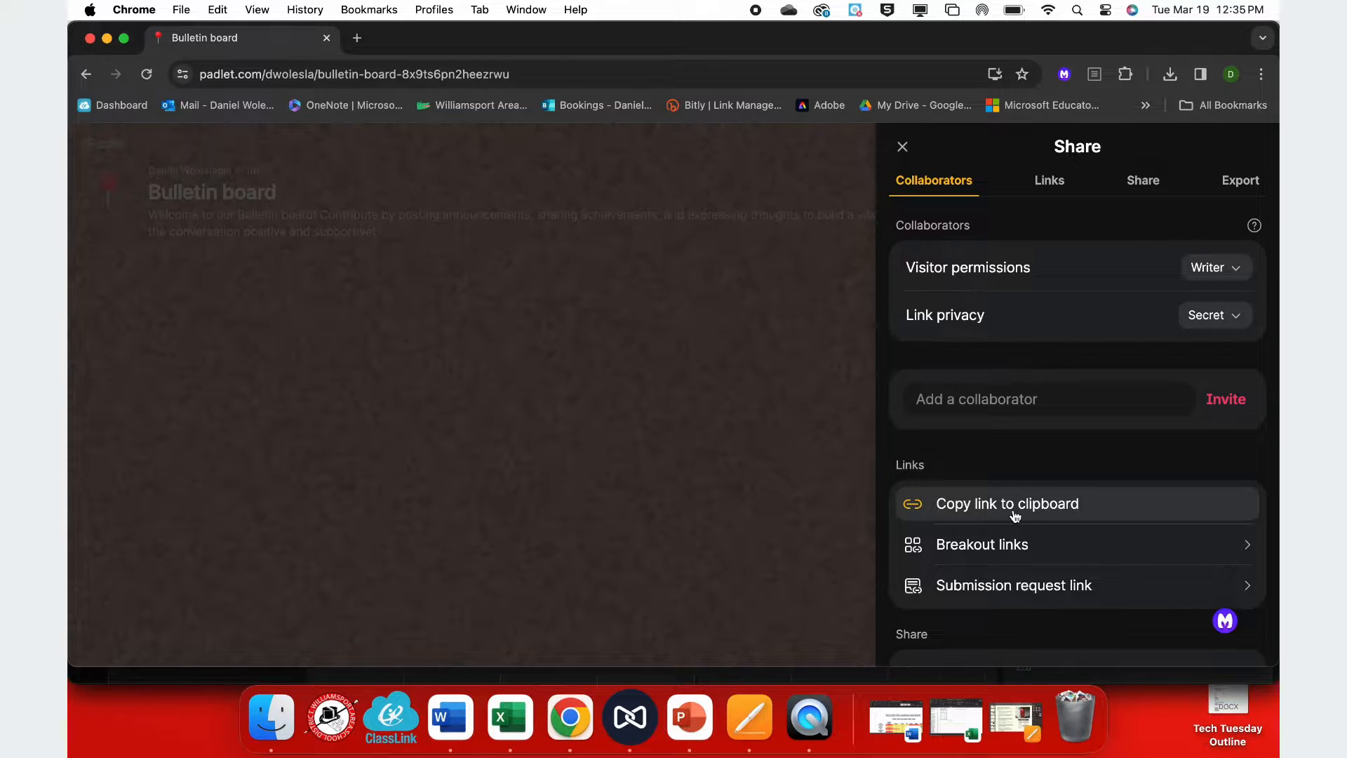
Look through the board's link, share and export options, then close the sharing settings.
{"action": "scroll", "coordinate": [1015, 516], "scroll_direction": "down", "scroll_amount": 2}
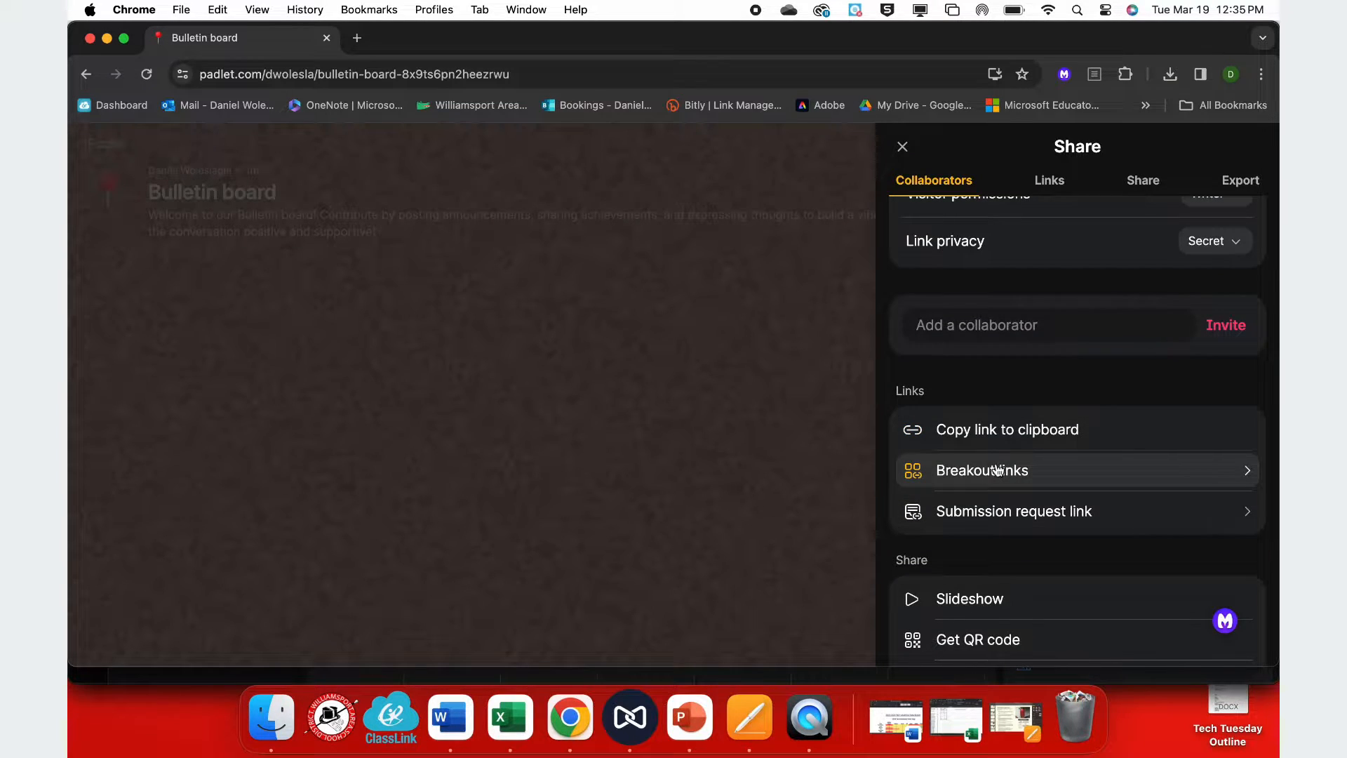
{"action": "scroll", "coordinate": [1005, 529], "scroll_direction": "down", "scroll_amount": 3}
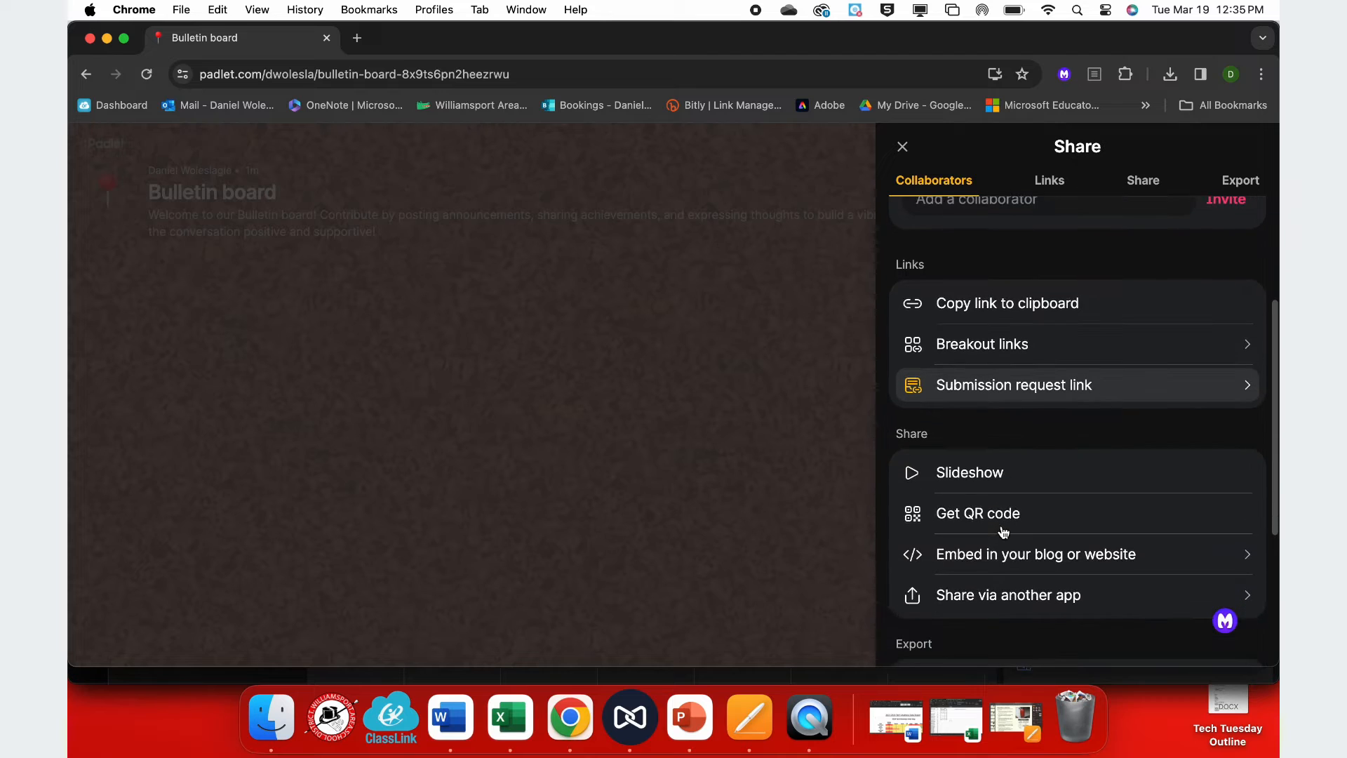
{"action": "scroll", "coordinate": [1004, 532], "scroll_direction": "down", "scroll_amount": 3}
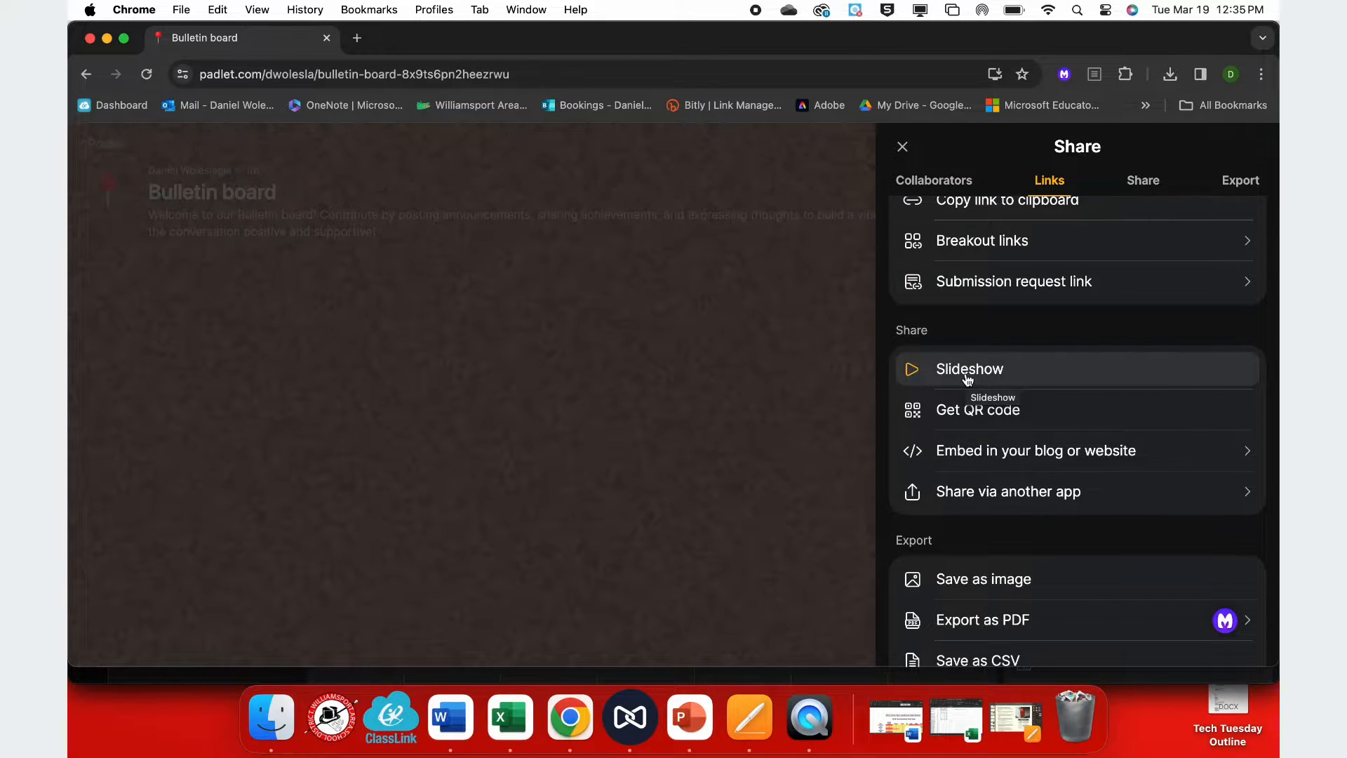
{"action": "scroll", "coordinate": [1000, 553], "scroll_direction": "down", "scroll_amount": 3}
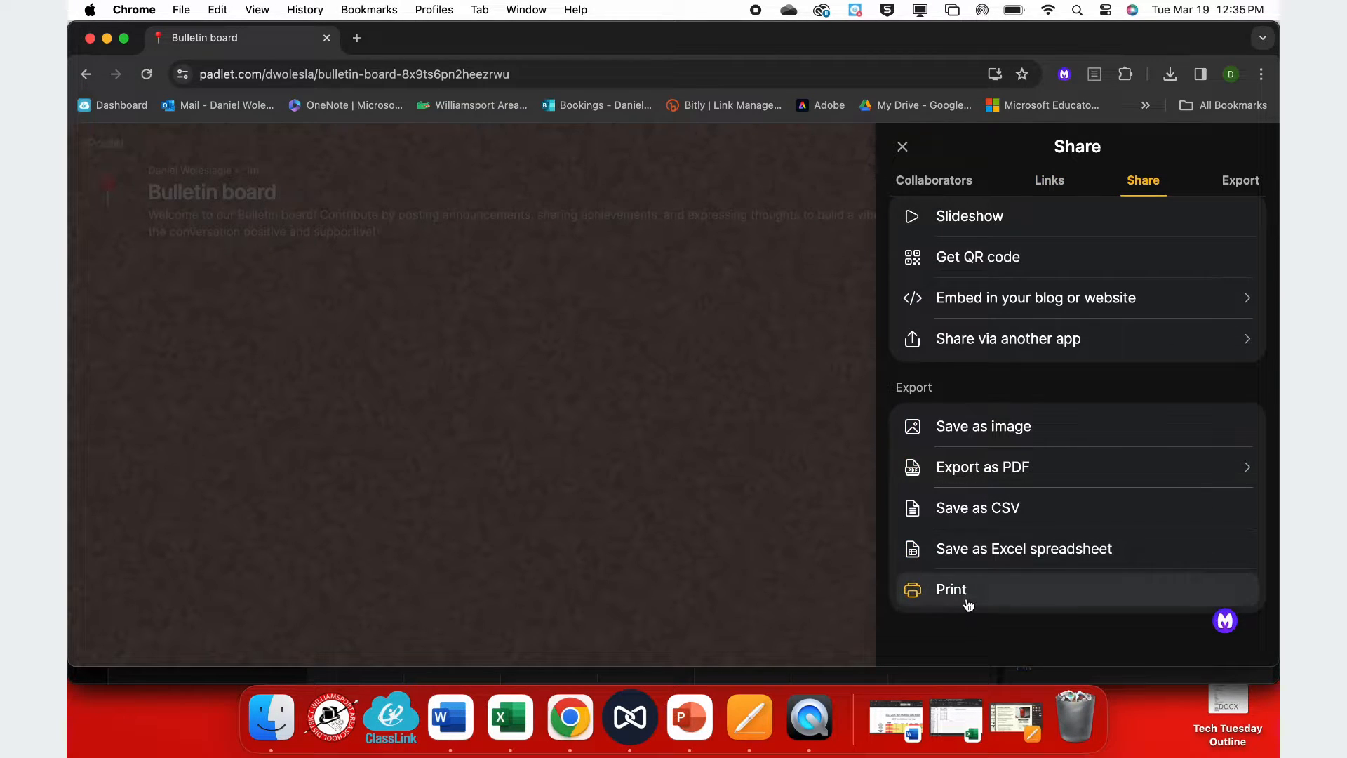
{"action": "scroll", "coordinate": [968, 605], "scroll_direction": "up", "scroll_amount": 5}
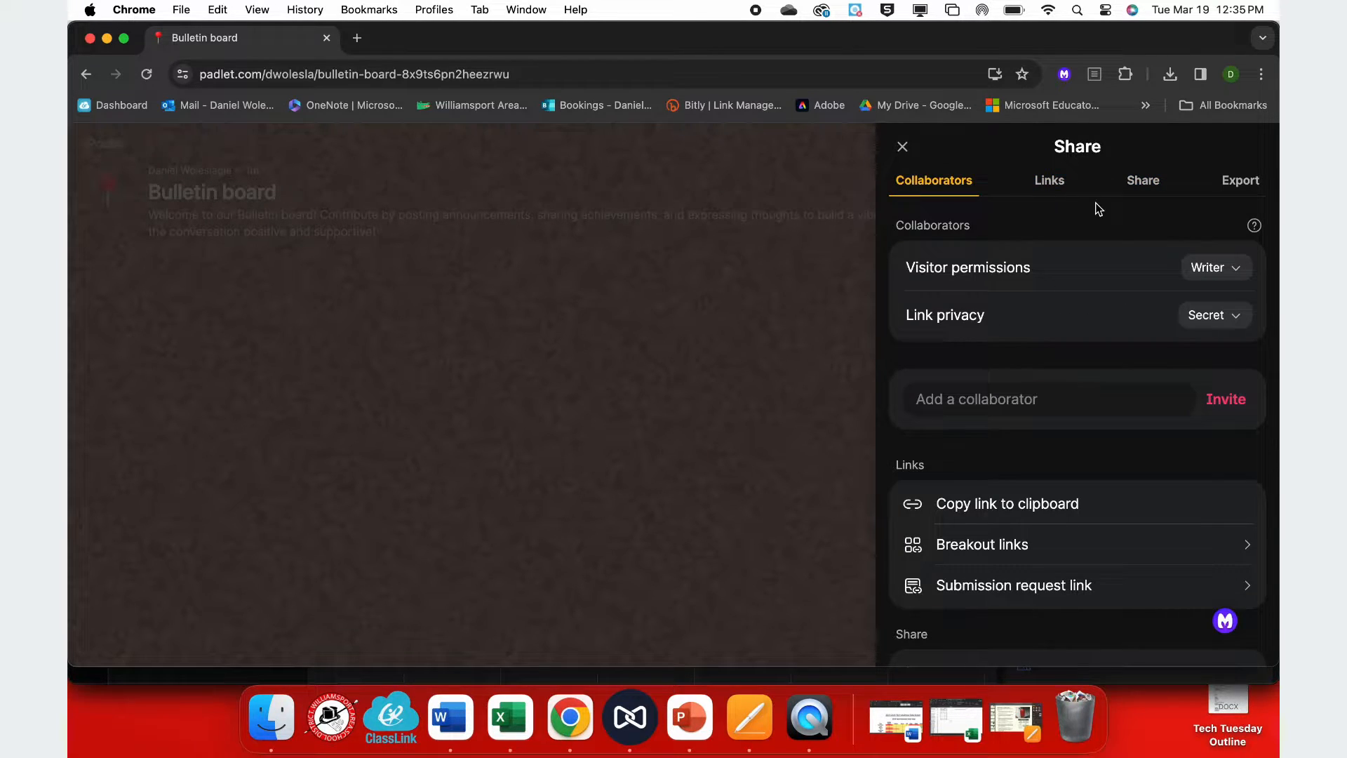
{"action": "left_click", "coordinate": [903, 146]}
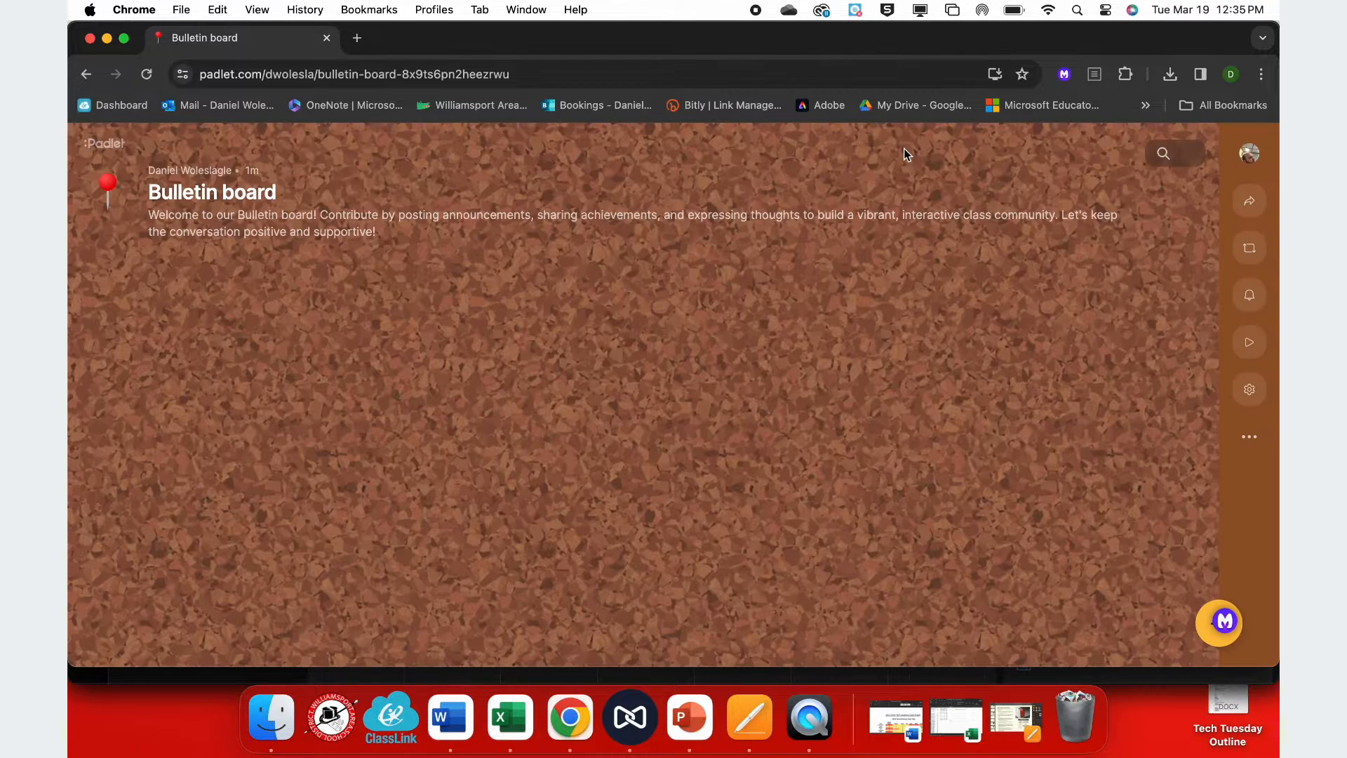
Review the board's Remake form and its activity feed, closing each without making changes.
{"action": "left_click", "coordinate": [1249, 250]}
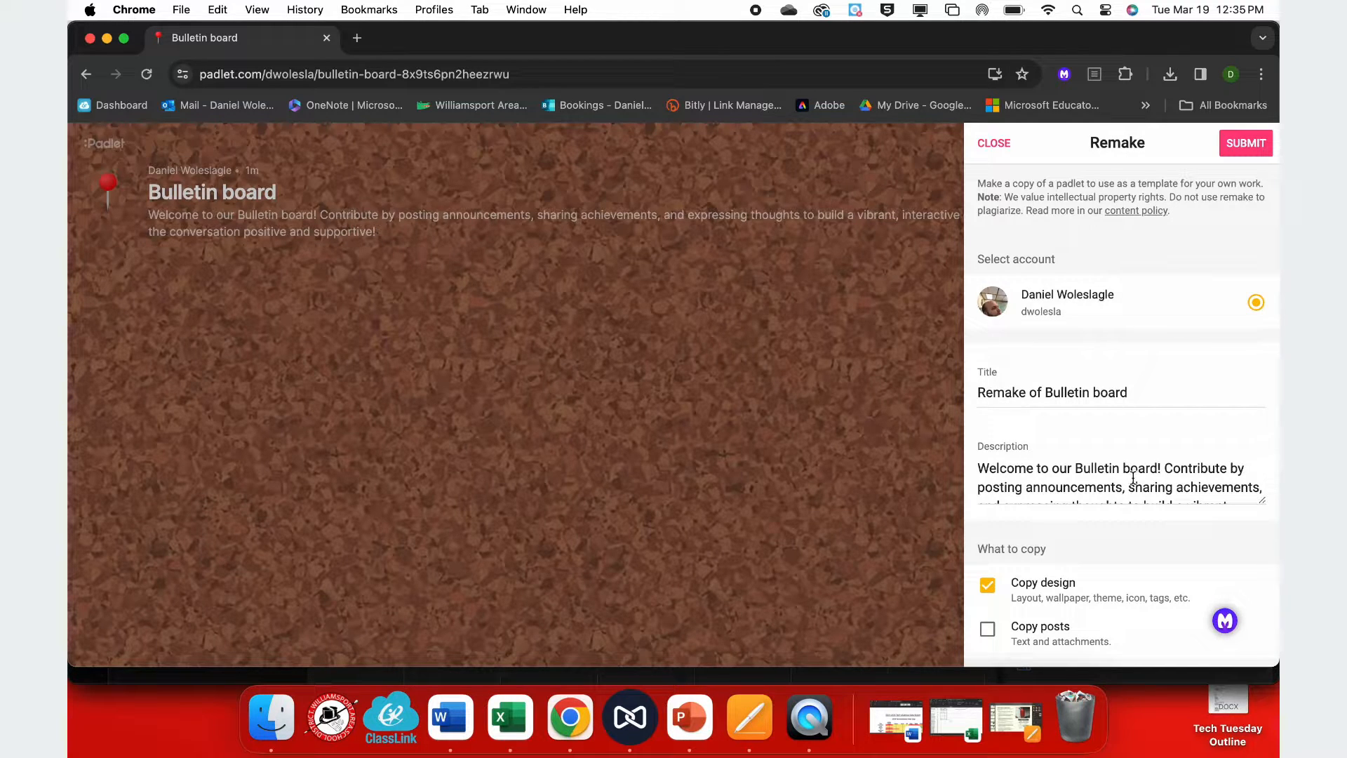
{"action": "scroll", "coordinate": [1133, 478], "scroll_direction": "down", "scroll_amount": 3}
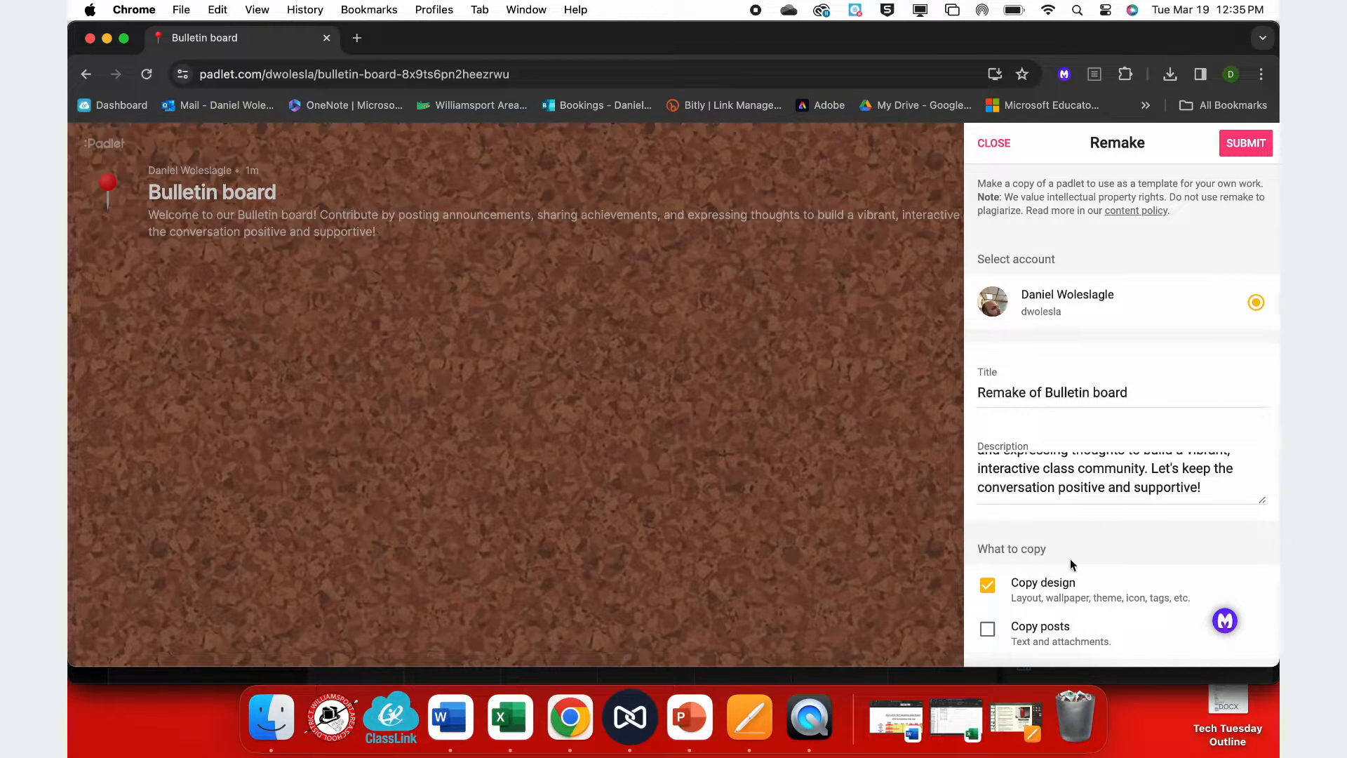
{"action": "left_click", "coordinate": [997, 144]}
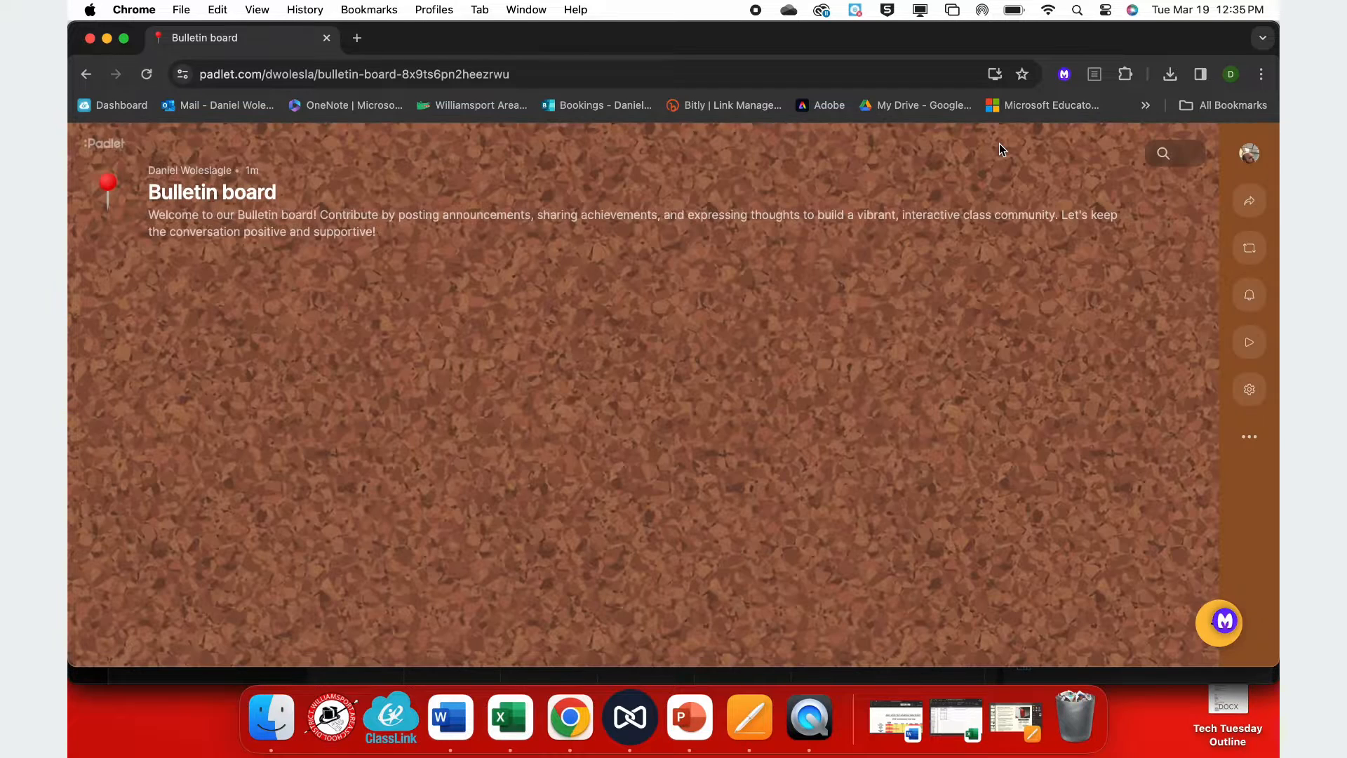
{"action": "left_click", "coordinate": [1250, 297]}
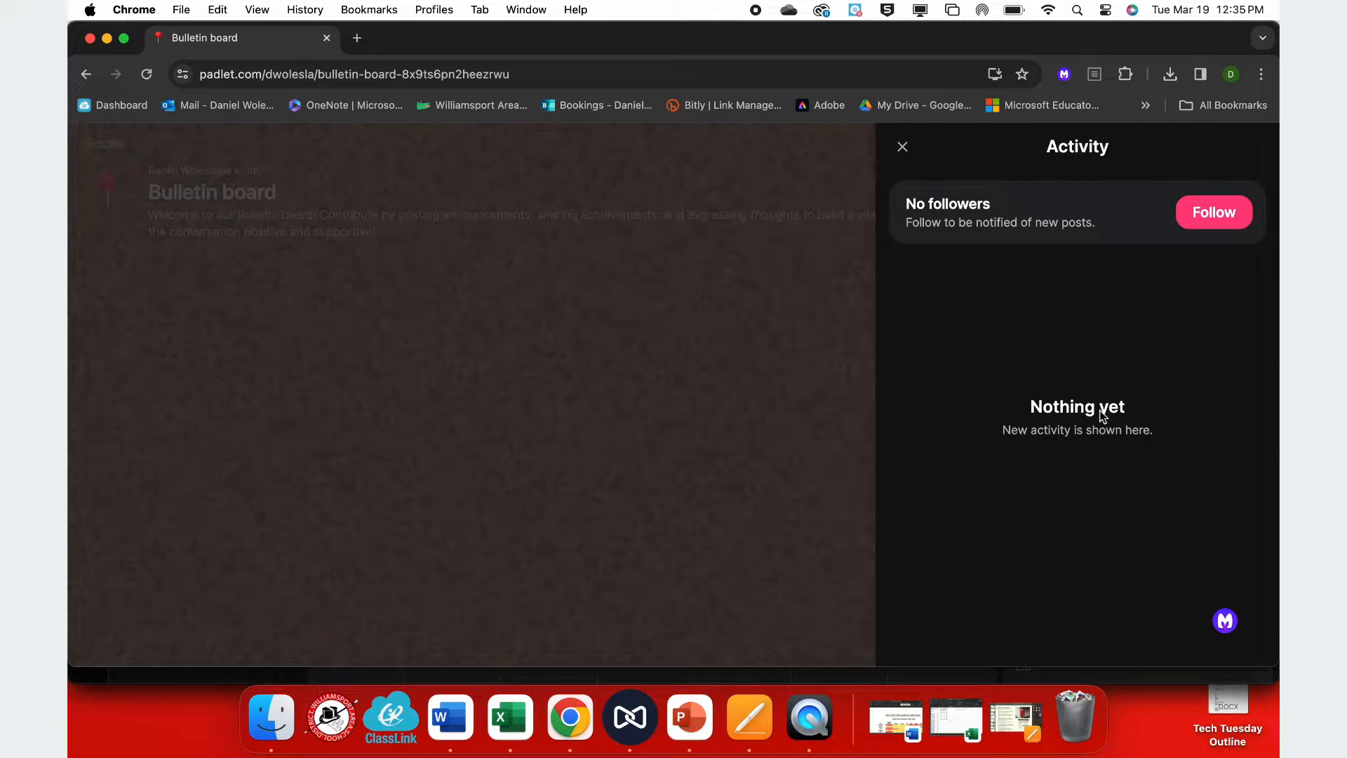
{"action": "left_click", "coordinate": [903, 148]}
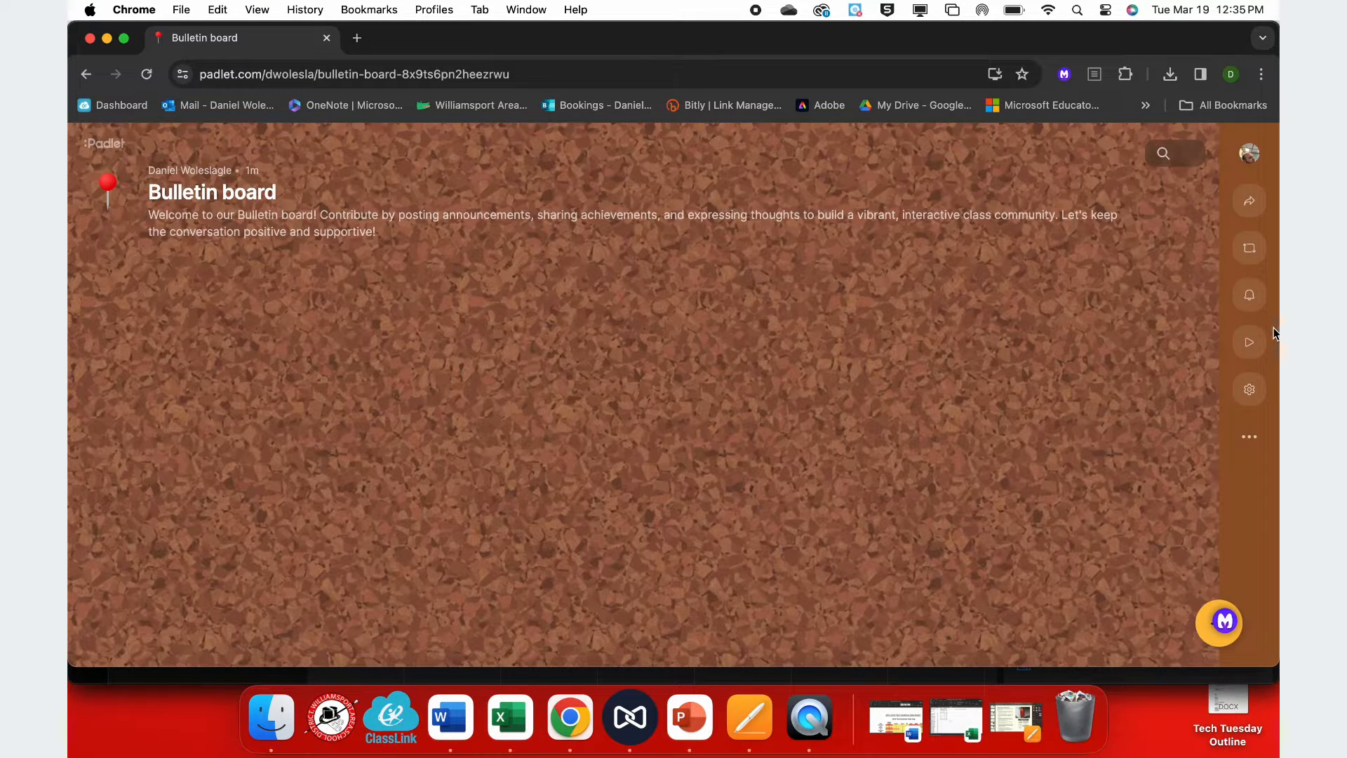
Preview the board as a slideshow and close it, then view the board's list of additional actions.
{"action": "left_click", "coordinate": [1240, 349]}
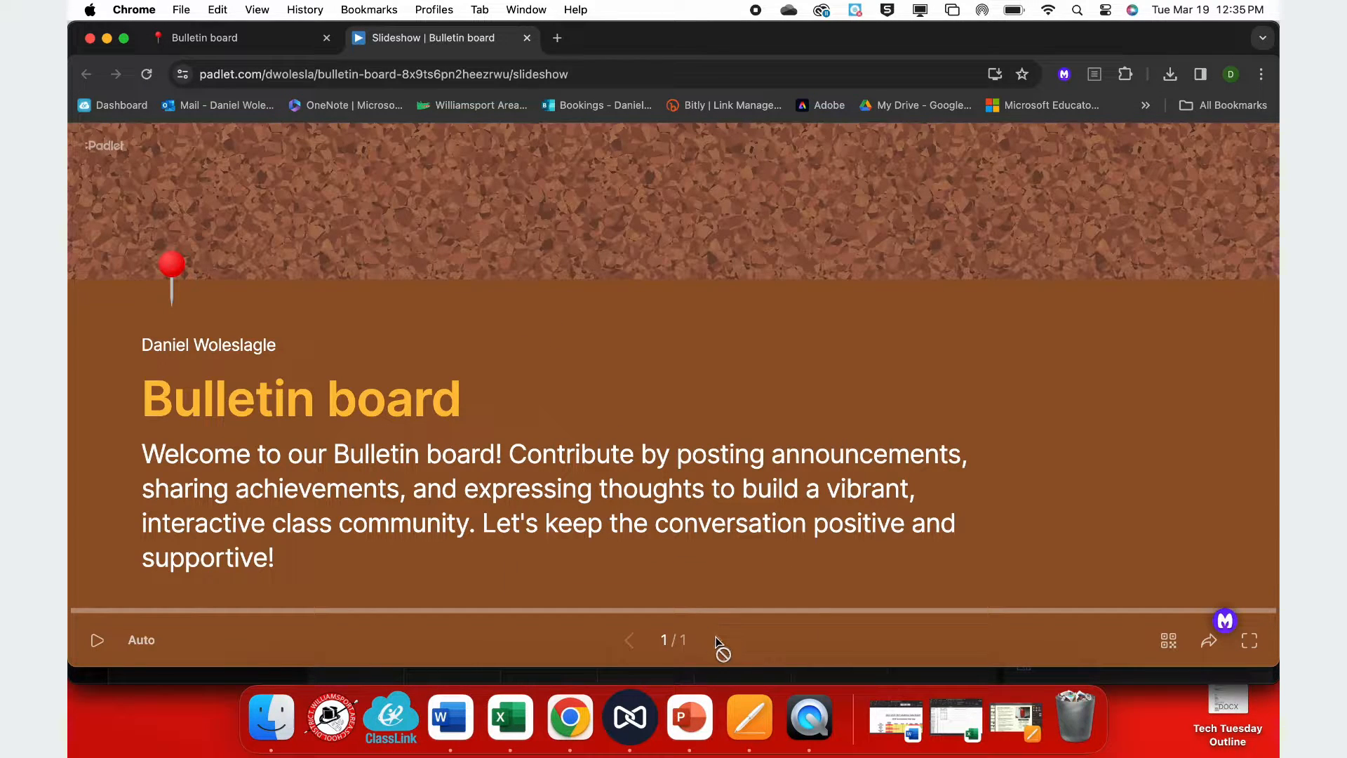
{"action": "left_click", "coordinate": [96, 641]}
{"action": "left_click", "coordinate": [280, 37]}
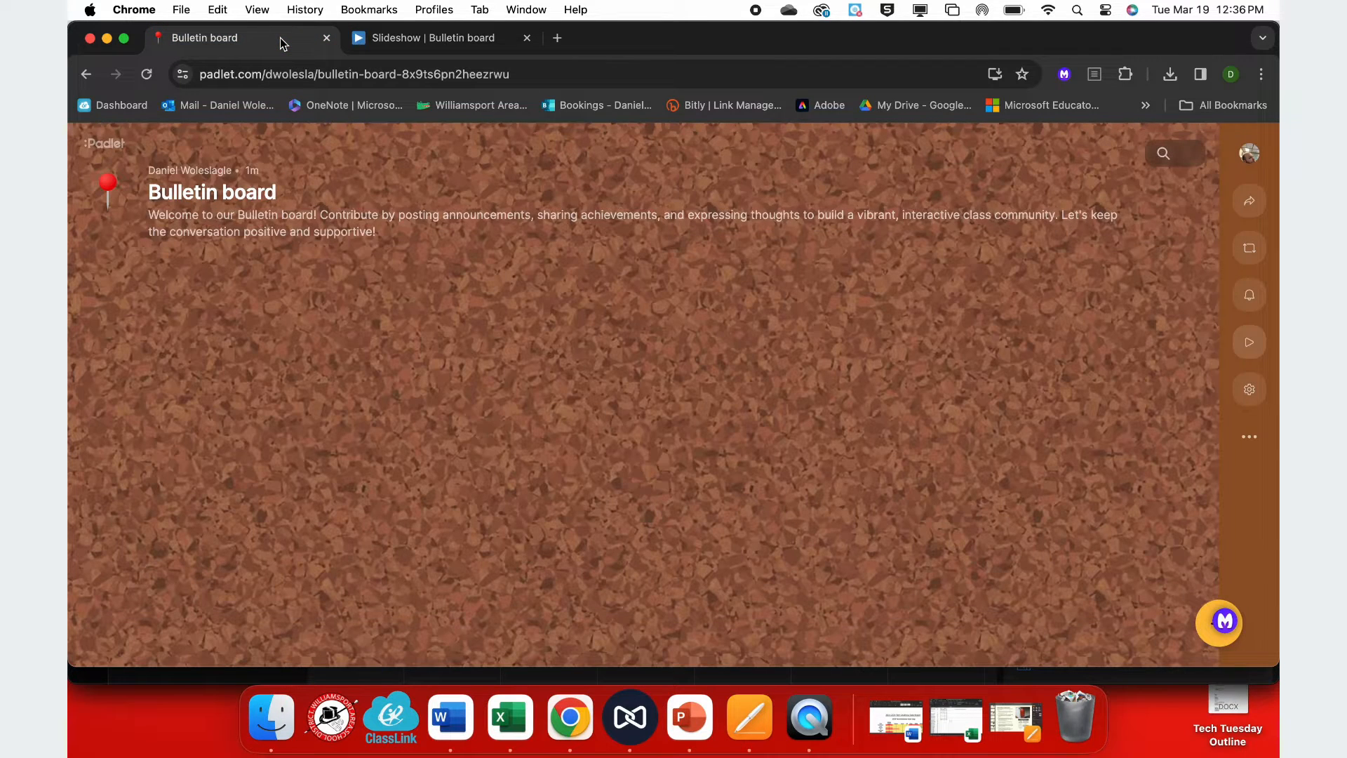
{"action": "left_click", "coordinate": [526, 37]}
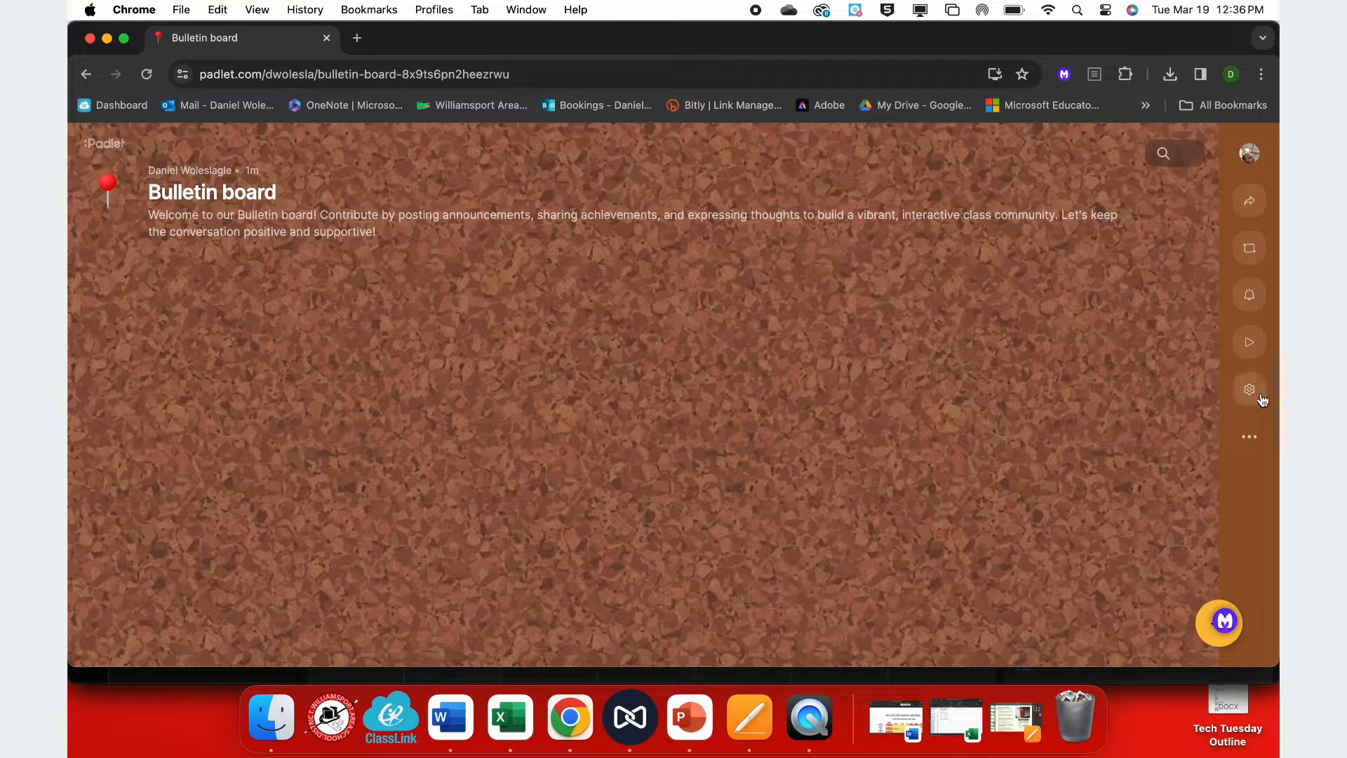
{"action": "left_click", "coordinate": [1250, 437]}
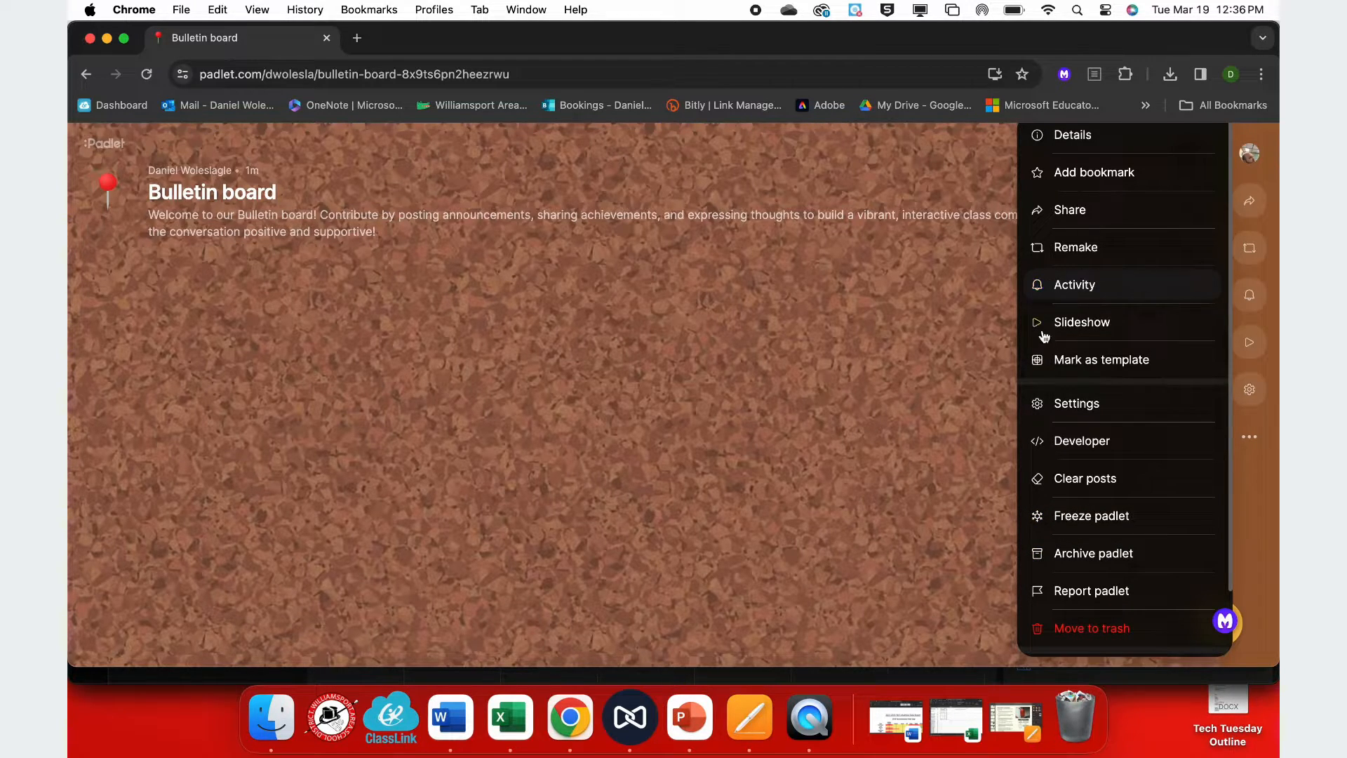
{"action": "left_click", "coordinate": [1245, 503]}
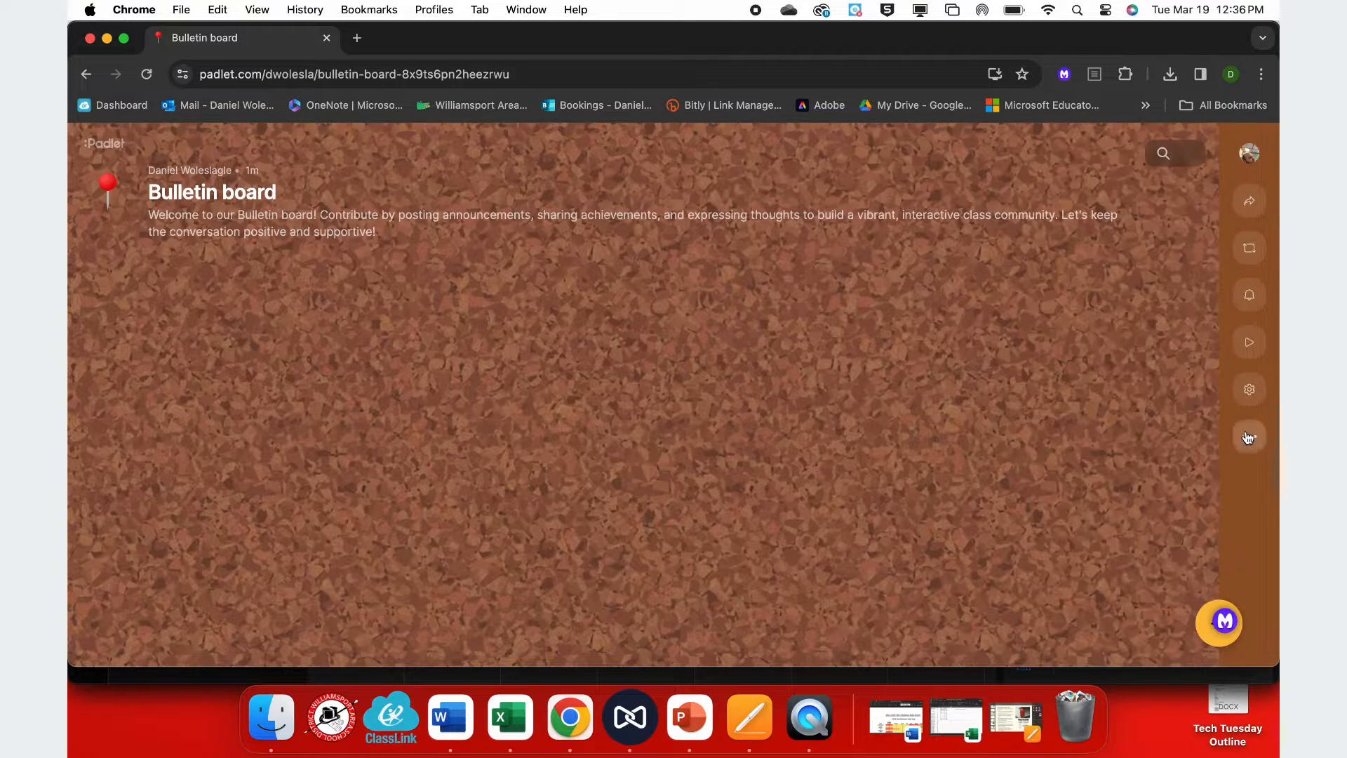
Retitle the board "Our Class" and insert "Class" before "Bulletin board" in its description.
{"action": "left_click", "coordinate": [1250, 389]}
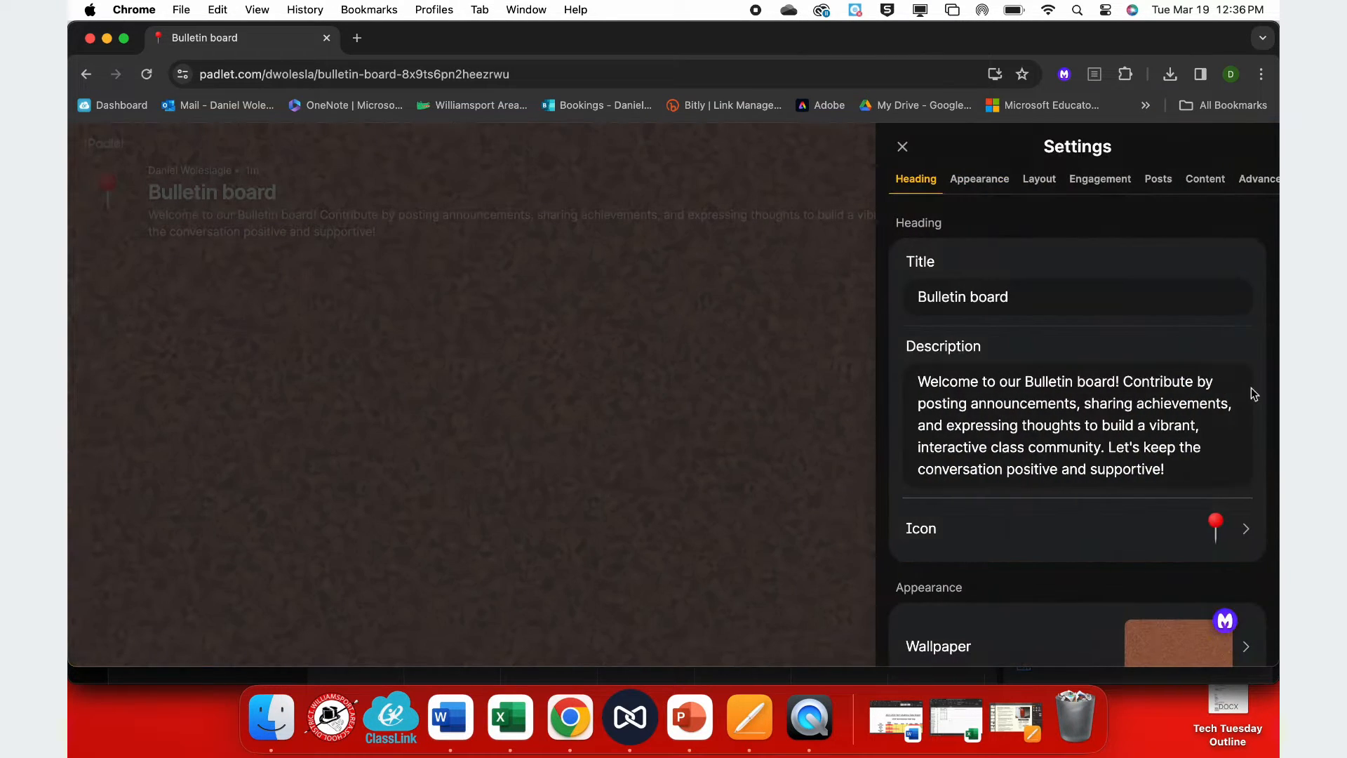
{"action": "triple_click", "coordinate": [969, 297]}
{"action": "type", "text": "Our Class"}
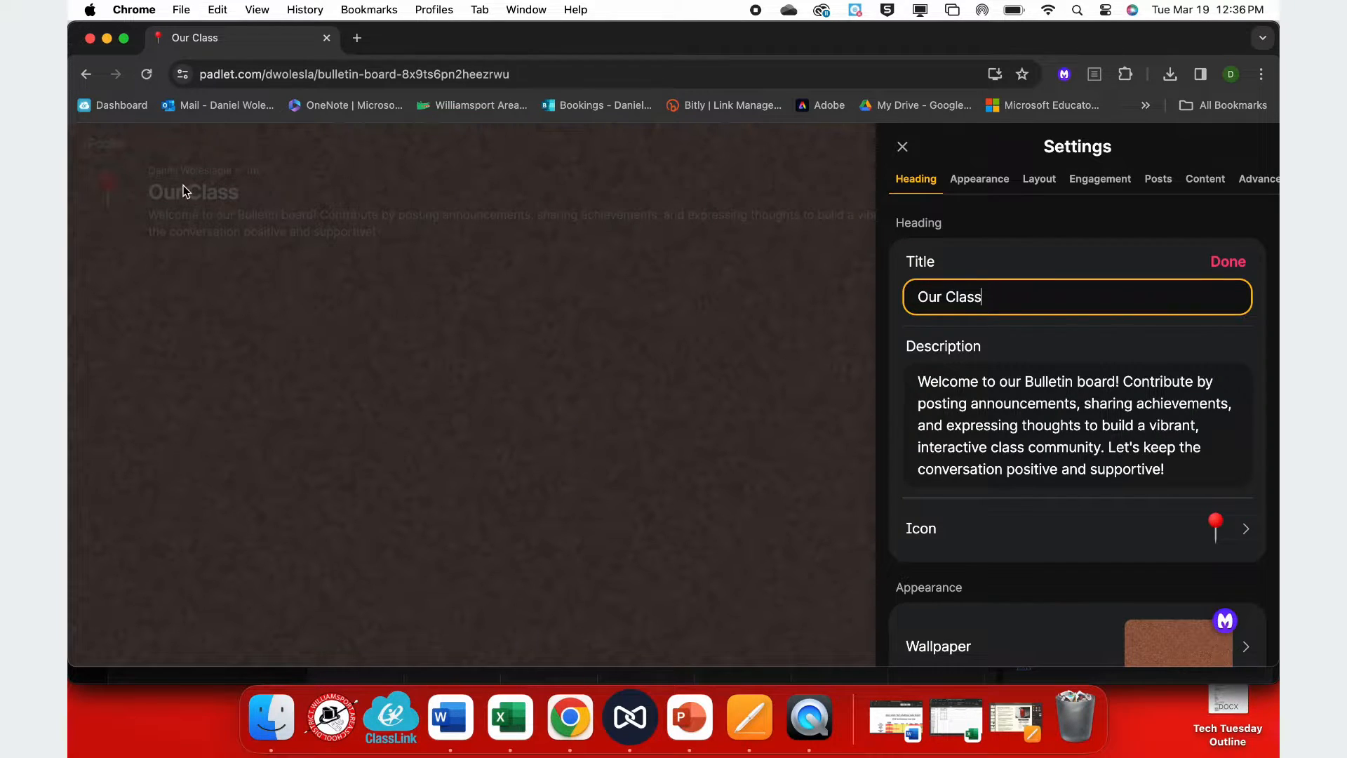
{"action": "left_click", "coordinate": [1026, 379]}
{"action": "type", "text": "Class"}
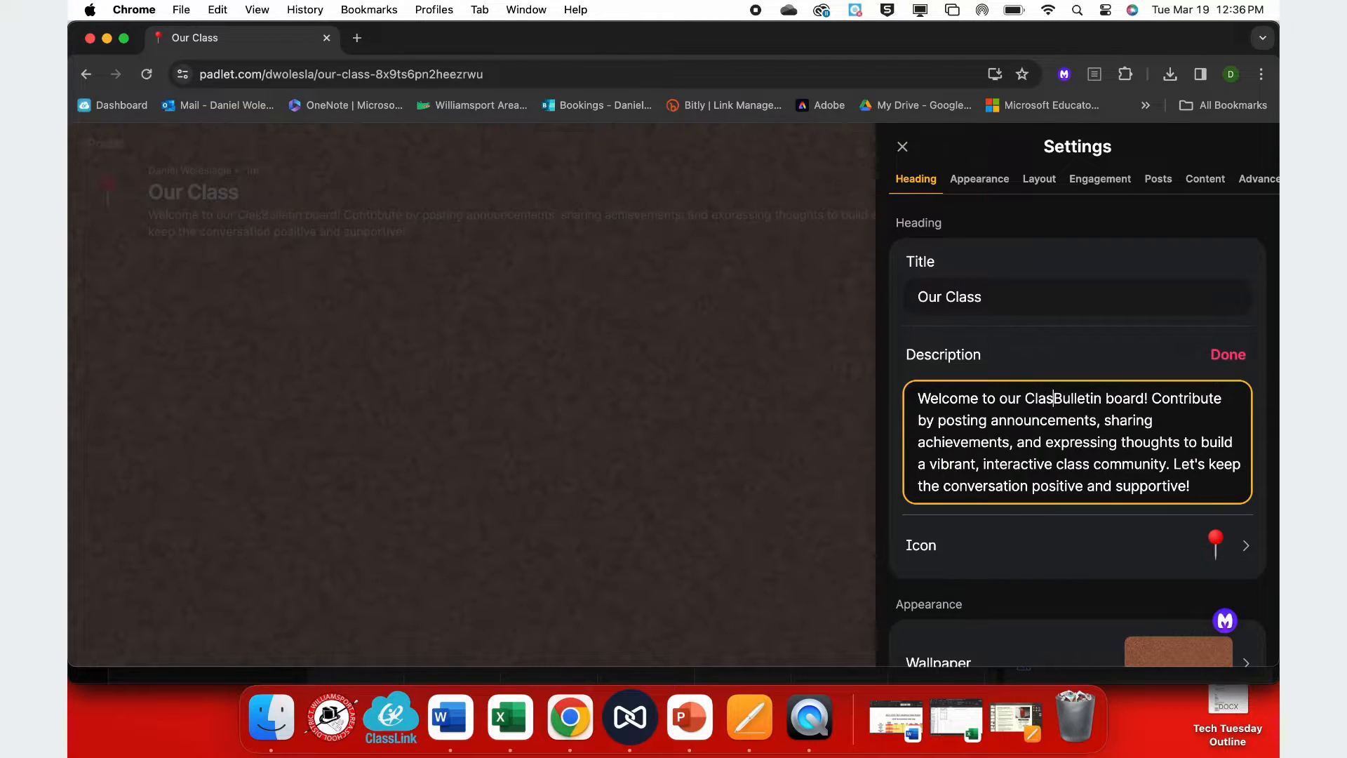
Change the board's icon to the exploding head emoji and save it.
{"action": "left_click", "coordinate": [1245, 547]}
{"action": "left_click", "coordinate": [1246, 547]}
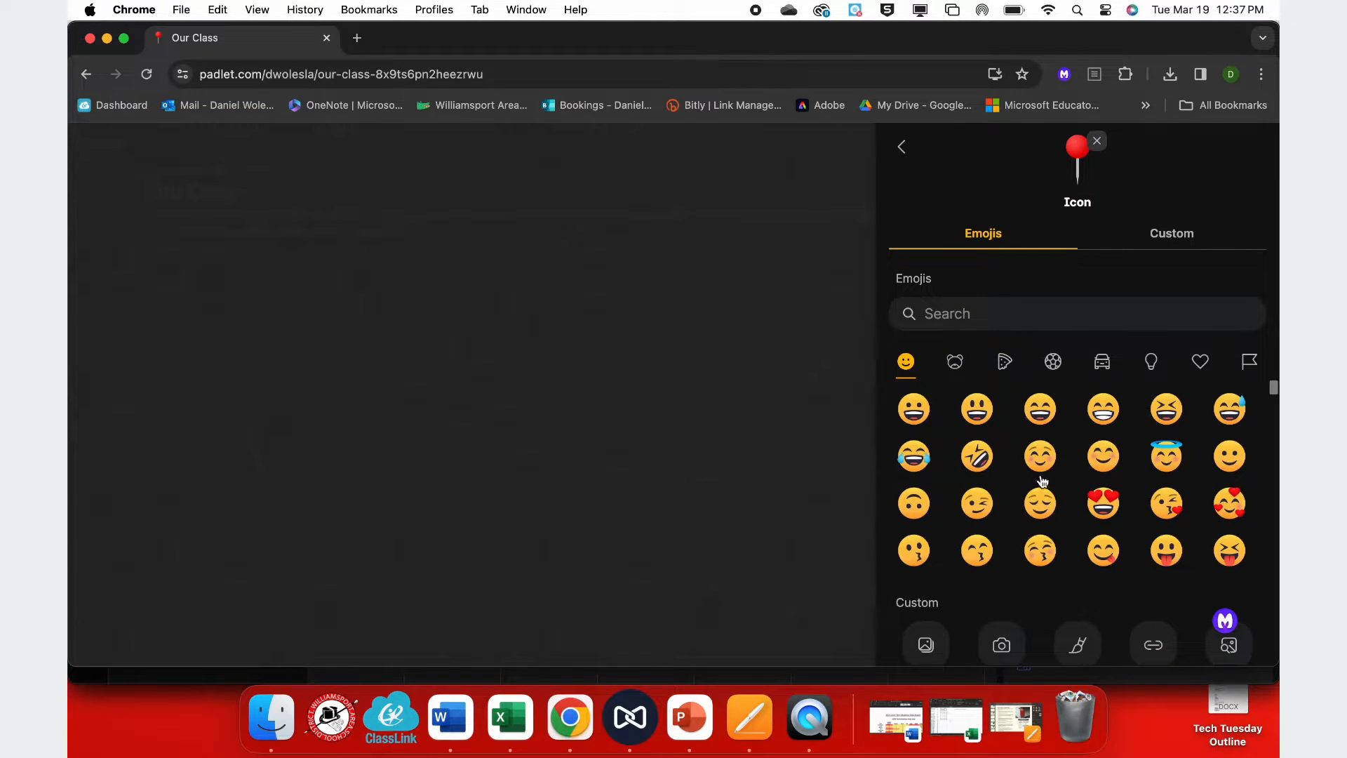
{"action": "scroll", "coordinate": [1143, 475], "scroll_direction": "down", "scroll_amount": 1}
{"action": "scroll", "coordinate": [1143, 475], "scroll_direction": "down", "scroll_amount": 5}
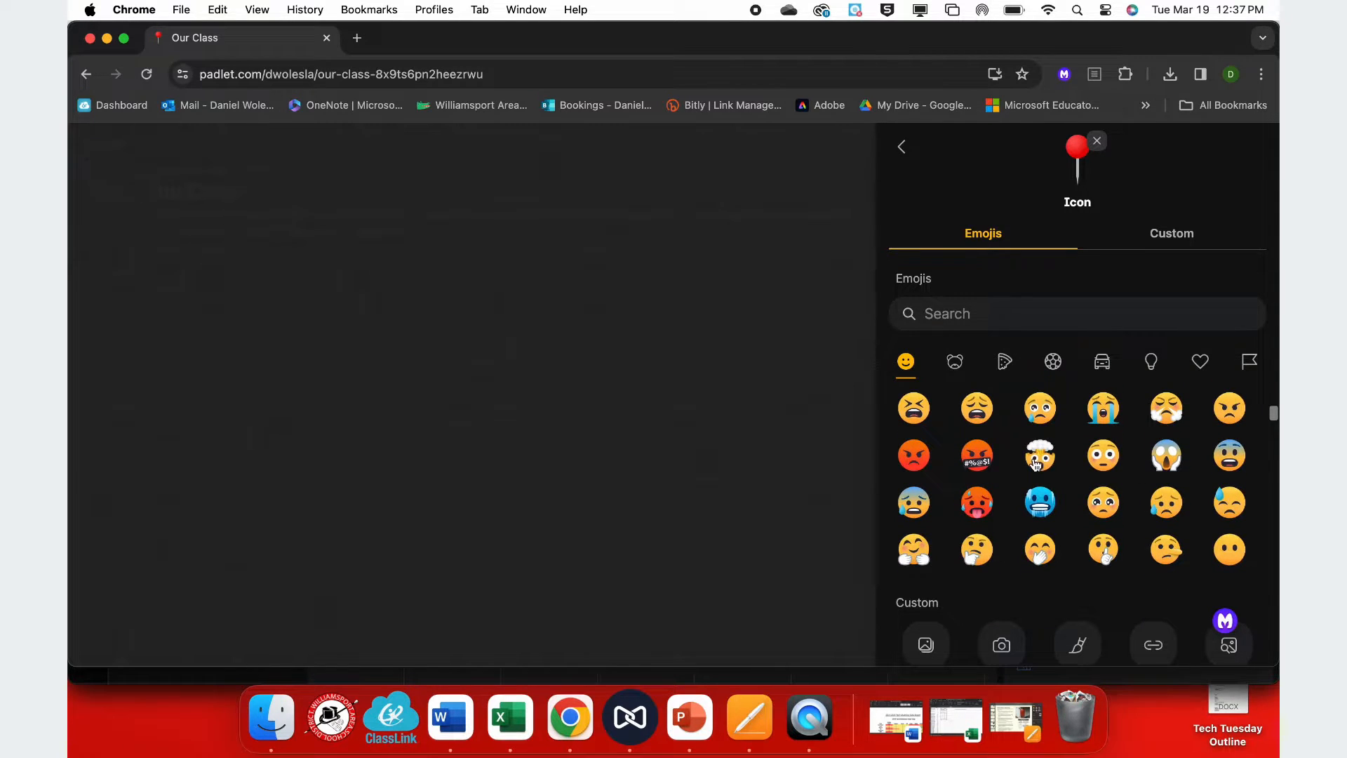
{"action": "left_click", "coordinate": [1037, 464]}
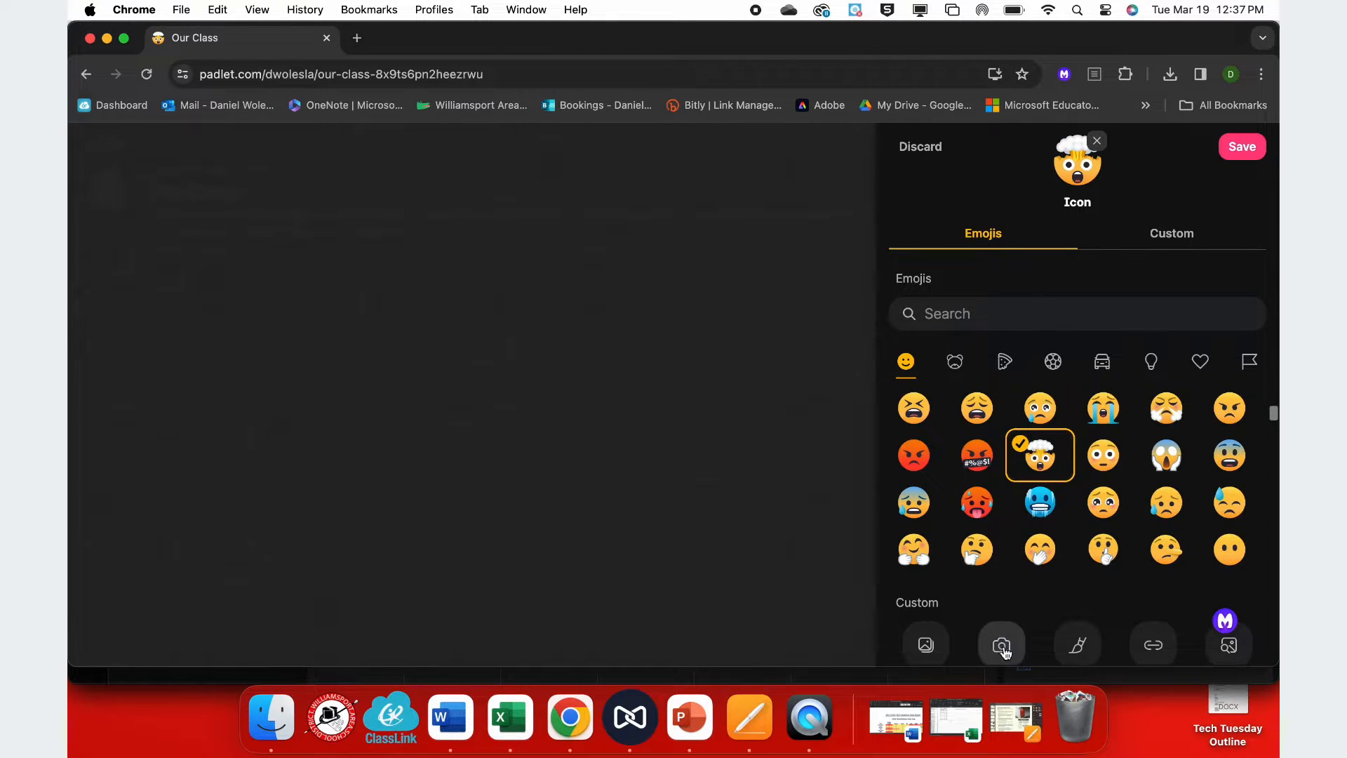
{"action": "scroll", "coordinate": [1003, 640], "scroll_direction": "down", "scroll_amount": 3}
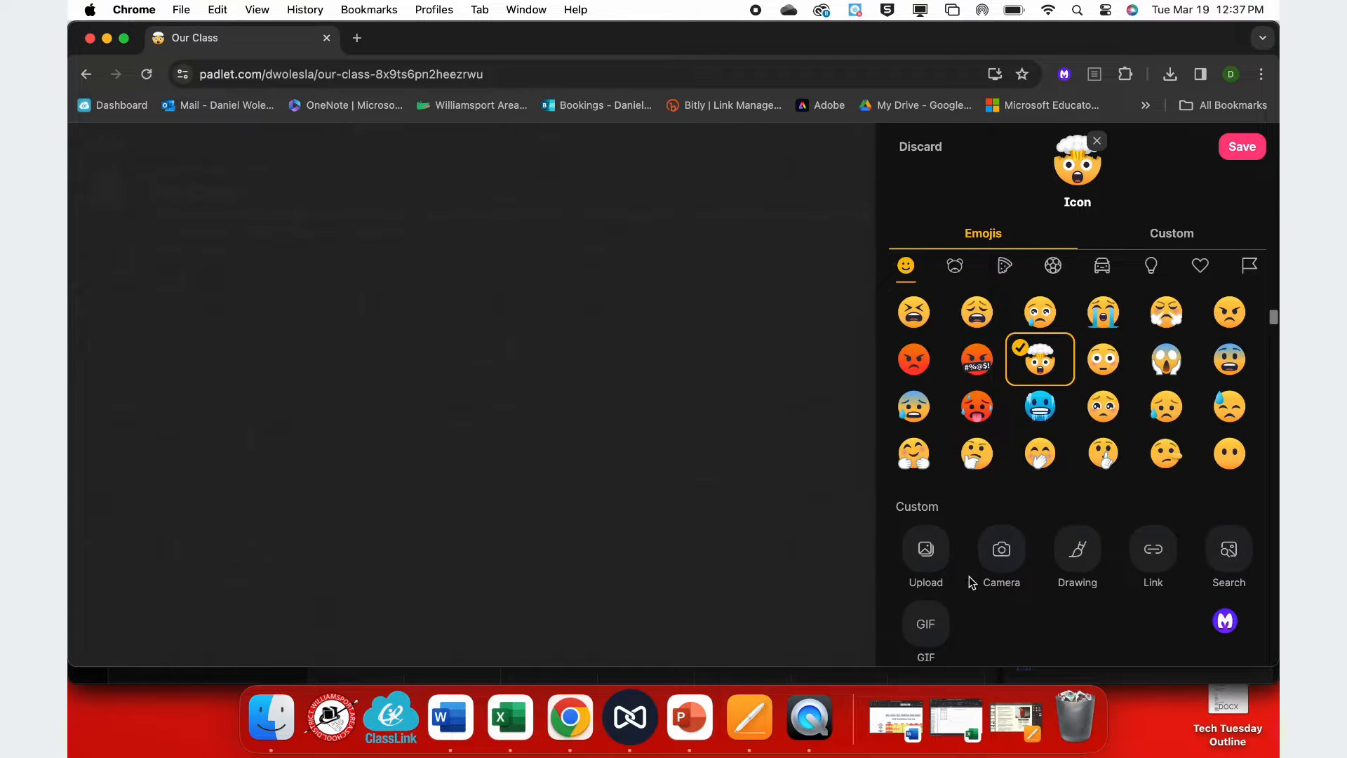
{"action": "left_click", "coordinate": [1242, 147]}
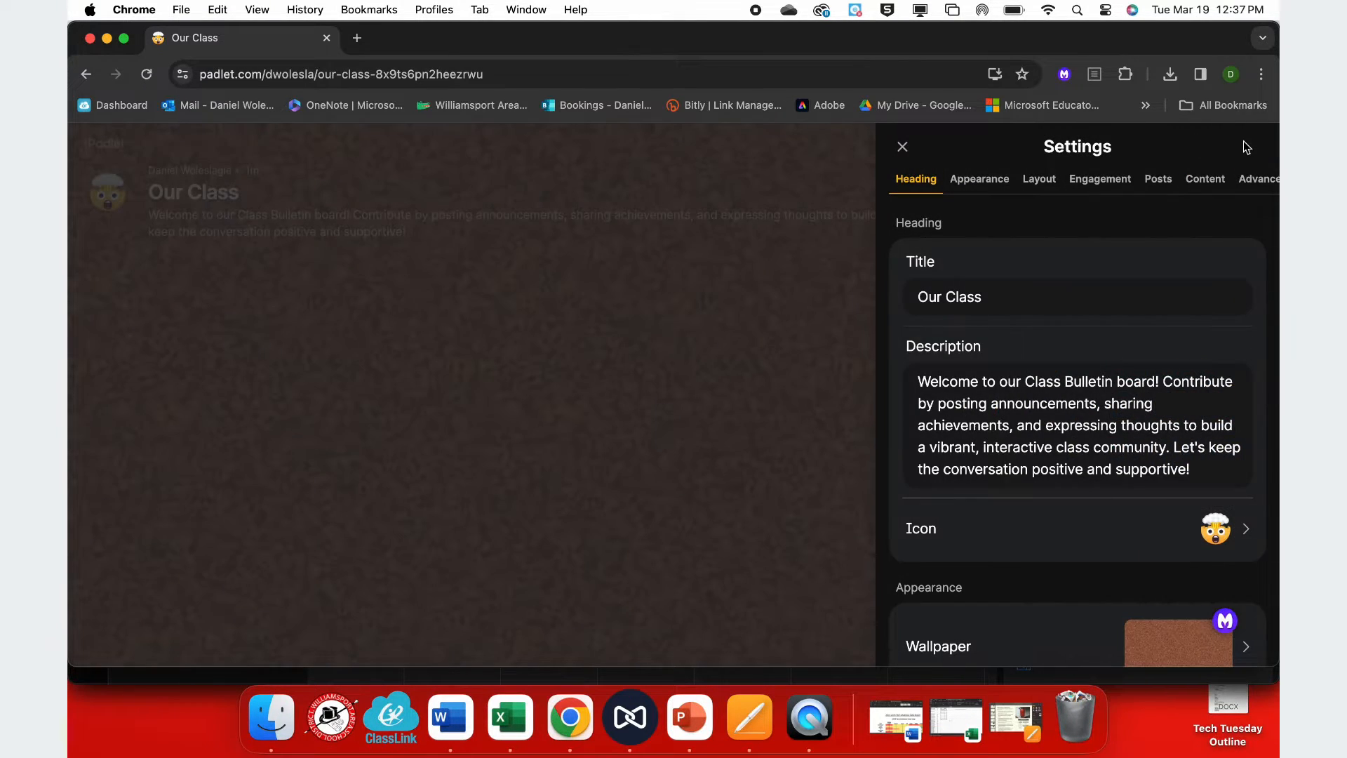
Try the denim, mint-patterned, geometric and grid textures as the board's wallpaper, and return to the cork texture.
{"action": "scroll", "coordinate": [1038, 421], "scroll_direction": "down", "scroll_amount": 5}
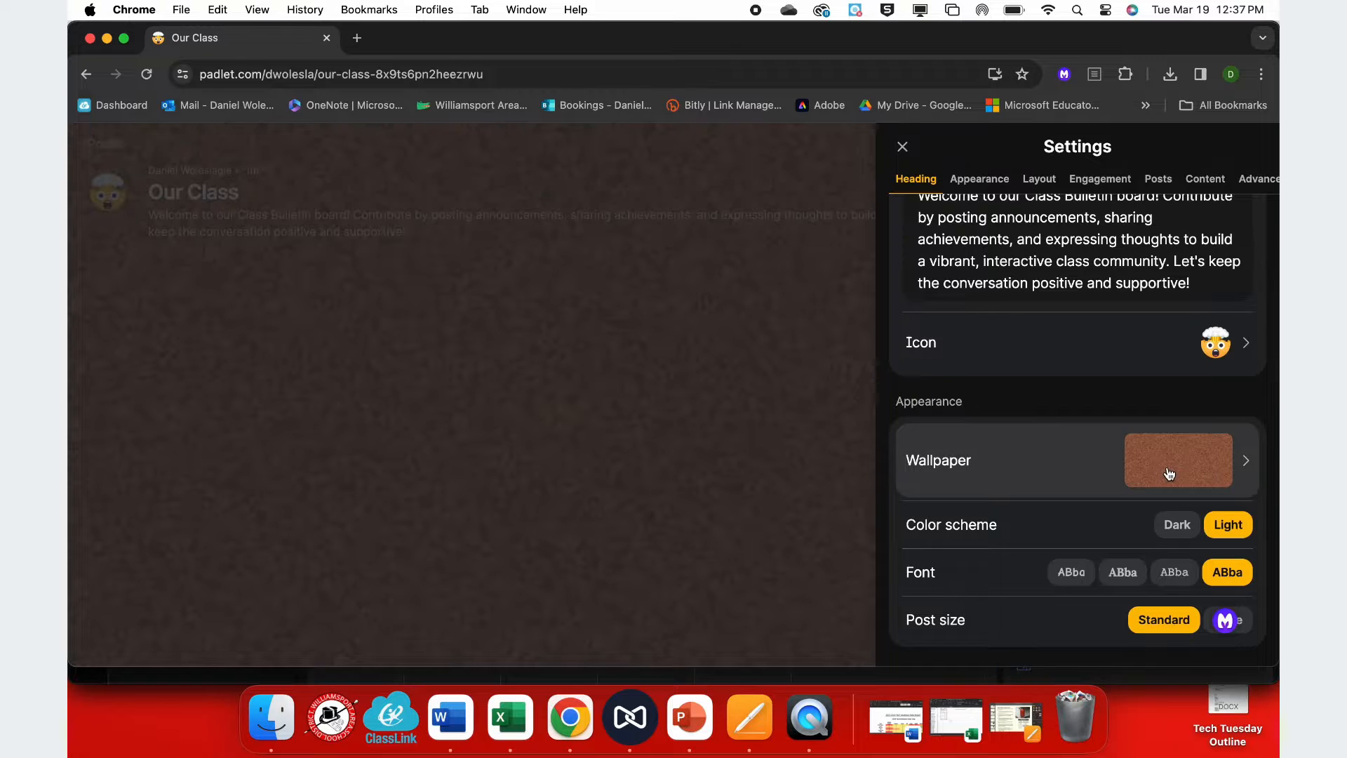
{"action": "left_click", "coordinate": [1137, 456]}
{"action": "scroll", "coordinate": [987, 472], "scroll_direction": "down", "scroll_amount": 10}
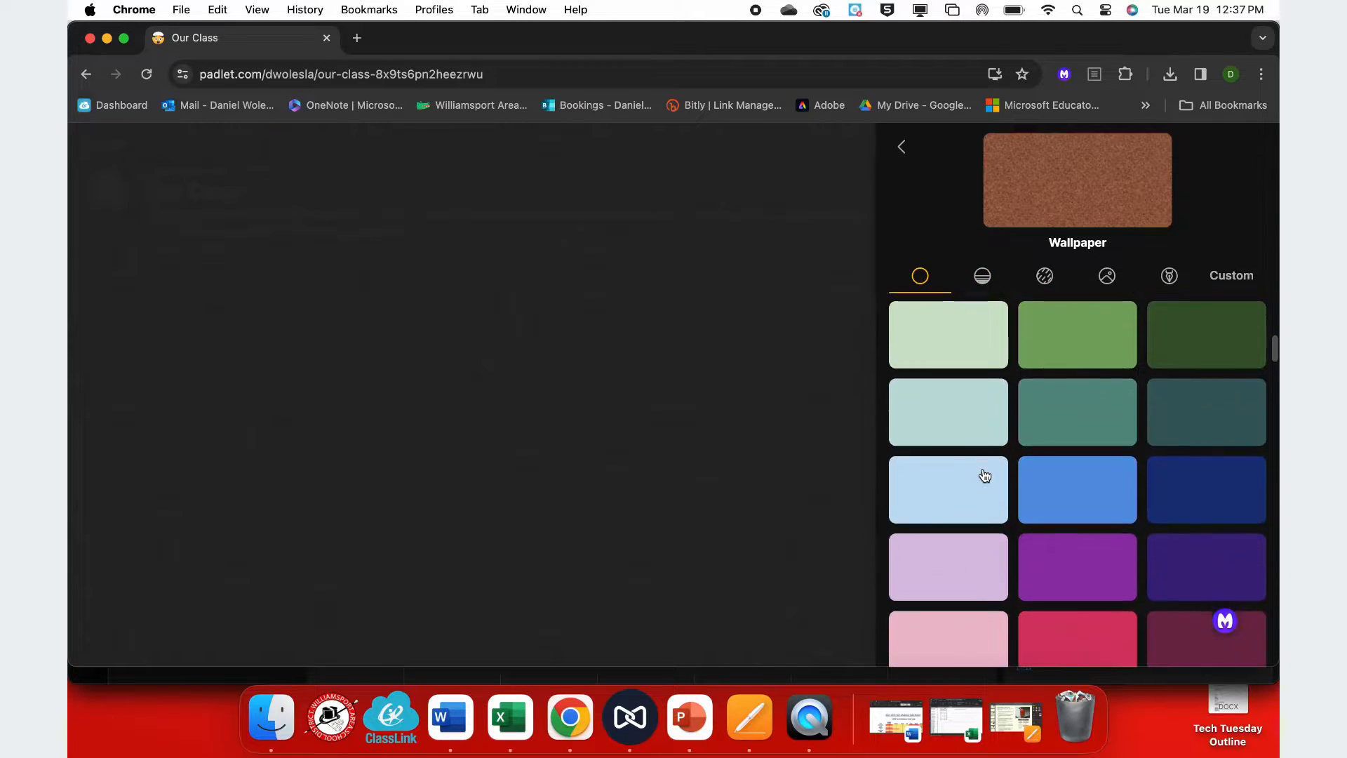
{"action": "scroll", "coordinate": [985, 475], "scroll_direction": "down", "scroll_amount": 5}
{"action": "left_click", "coordinate": [939, 514]}
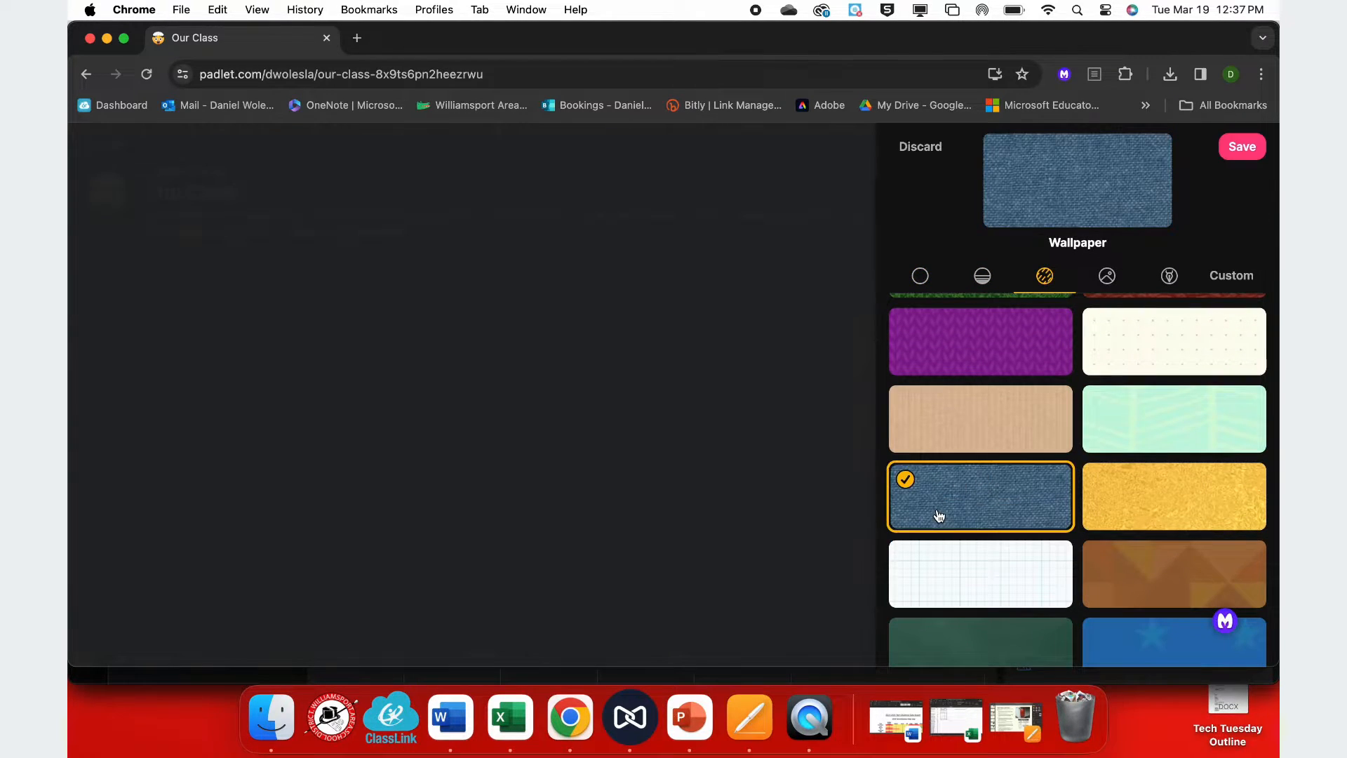
{"action": "left_click", "coordinate": [1122, 426]}
{"action": "left_click", "coordinate": [1124, 574]}
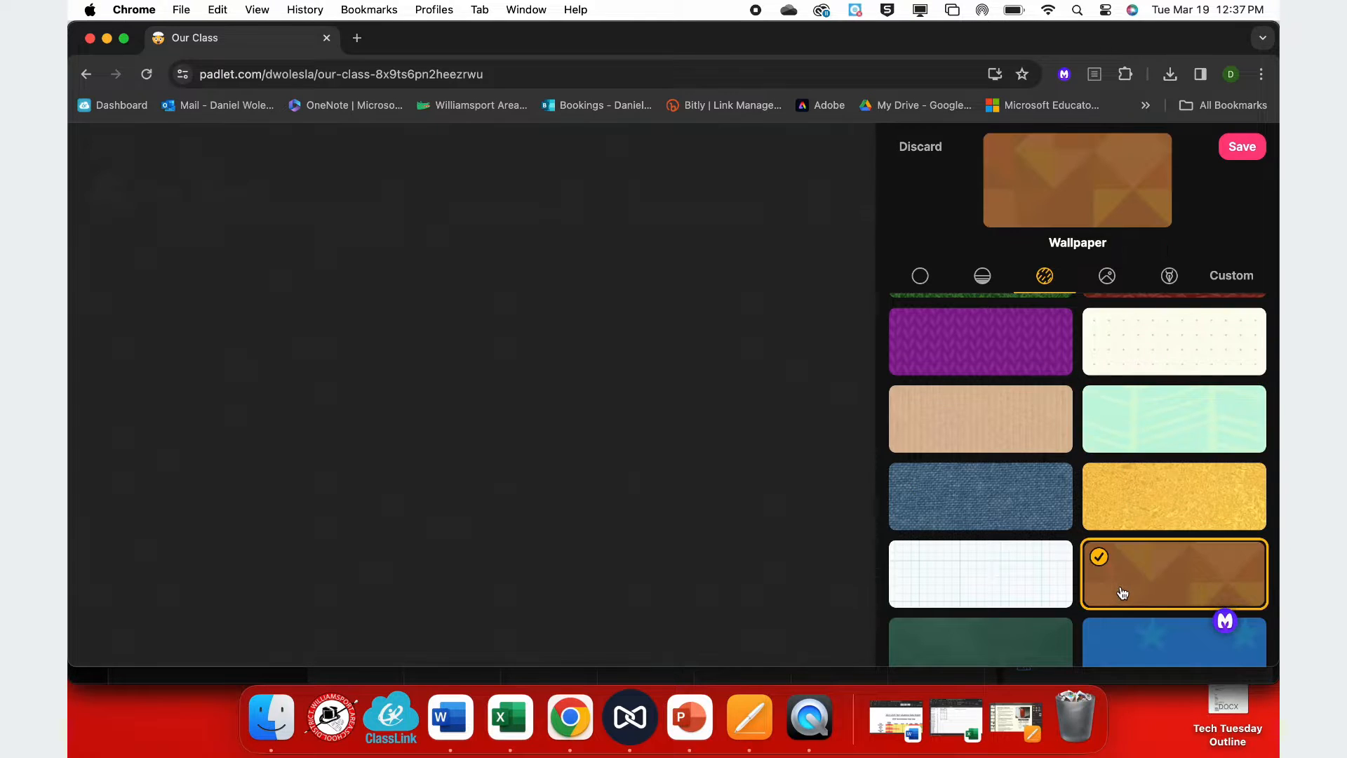
{"action": "left_click", "coordinate": [1002, 576]}
{"action": "scroll", "coordinate": [1000, 572], "scroll_direction": "down", "scroll_amount": 3}
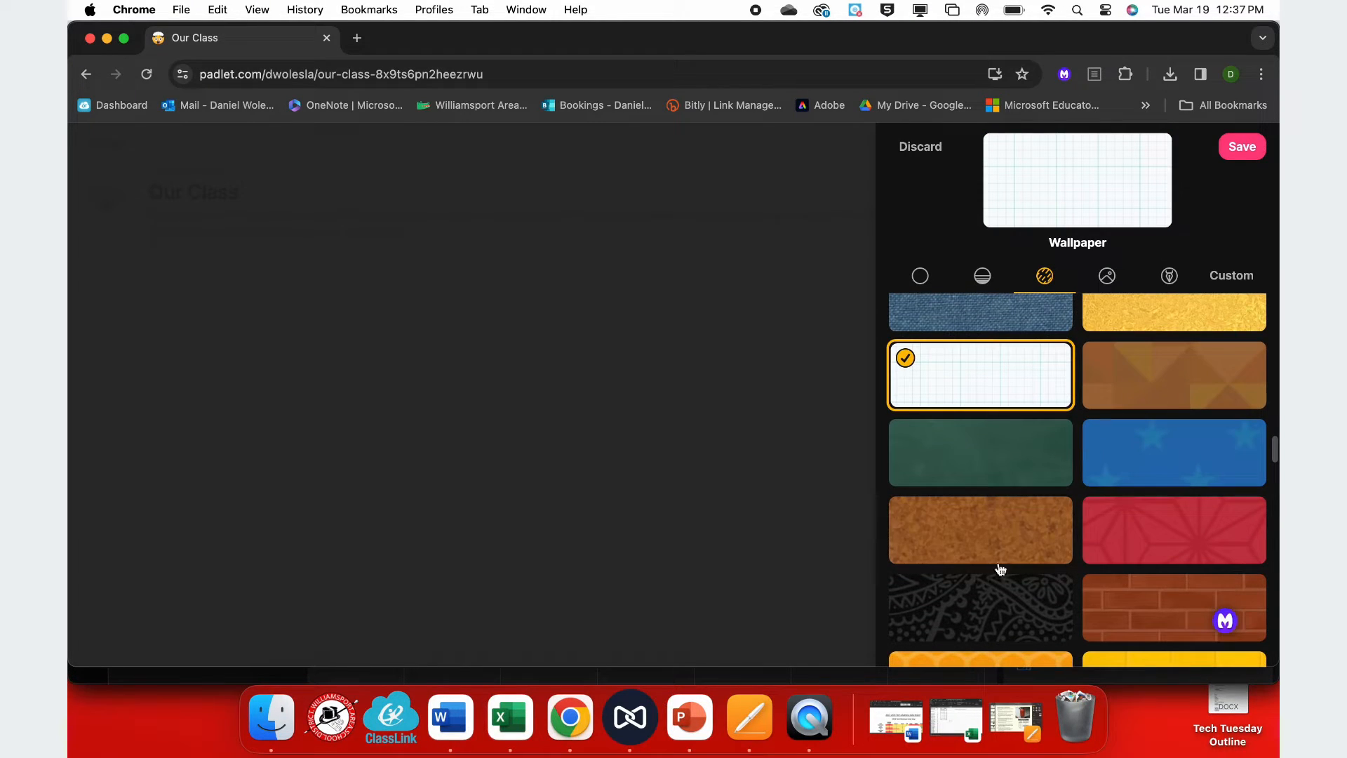
{"action": "left_click", "coordinate": [994, 537]}
{"action": "scroll", "coordinate": [994, 536], "scroll_direction": "down", "scroll_amount": 5}
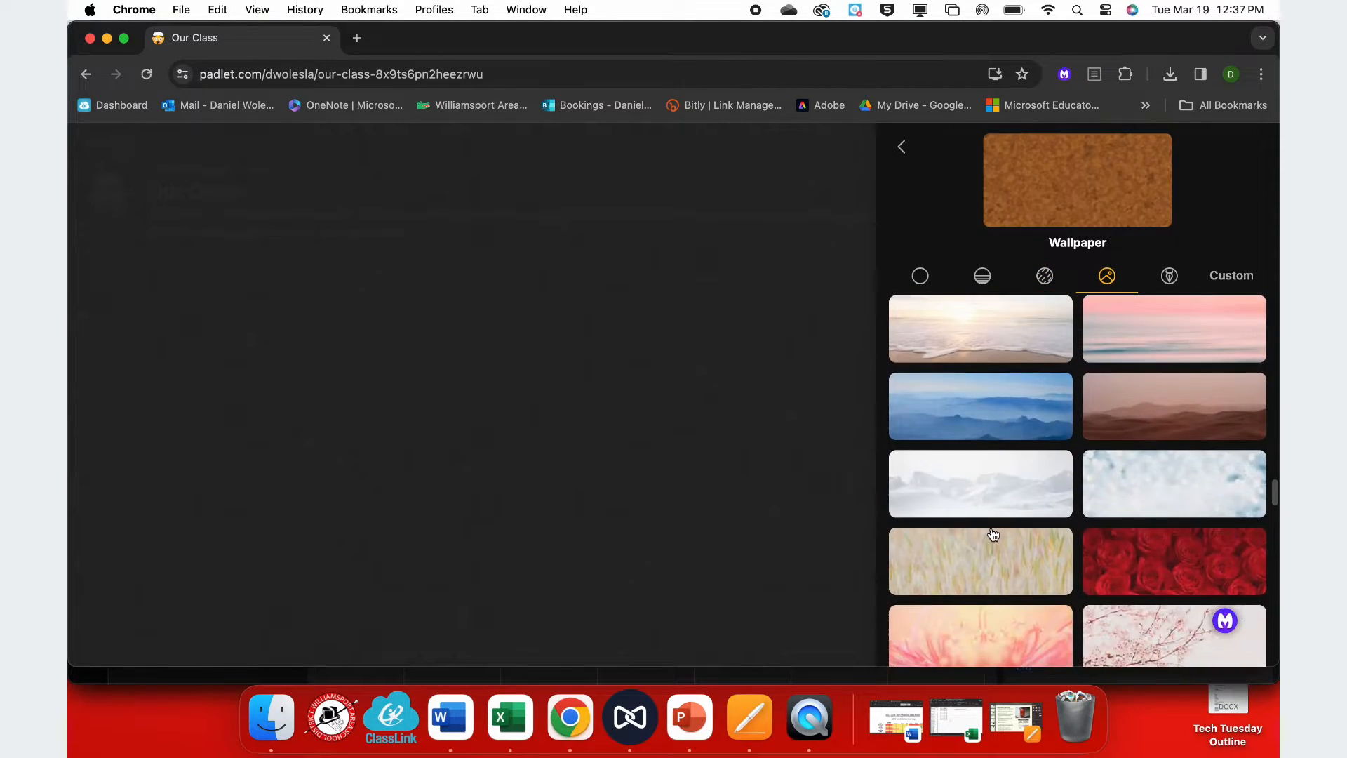
{"action": "scroll", "coordinate": [993, 535], "scroll_direction": "up", "scroll_amount": 10}
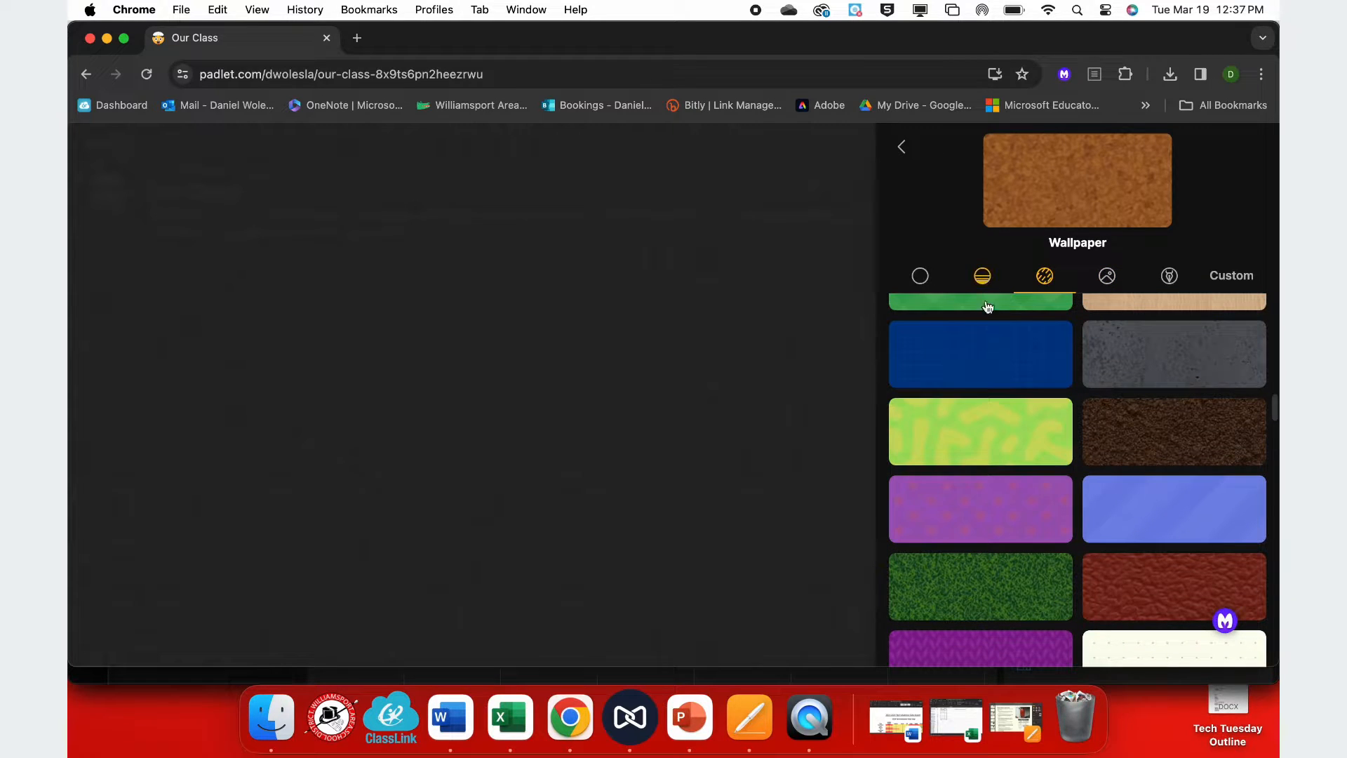
{"action": "left_click", "coordinate": [903, 147]}
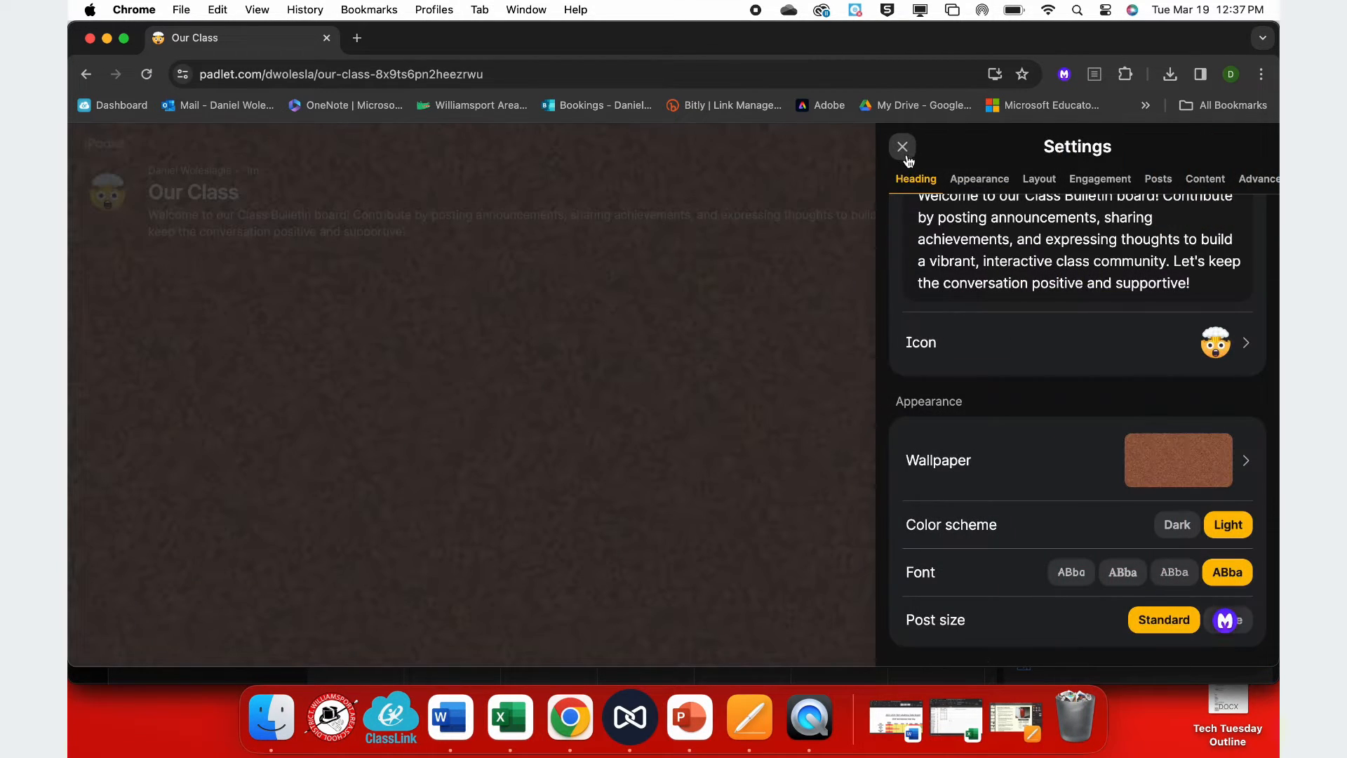
Try the Dark color scheme and the second font, and return to the Light scheme and the fourth font.
{"action": "left_click", "coordinate": [1170, 529]}
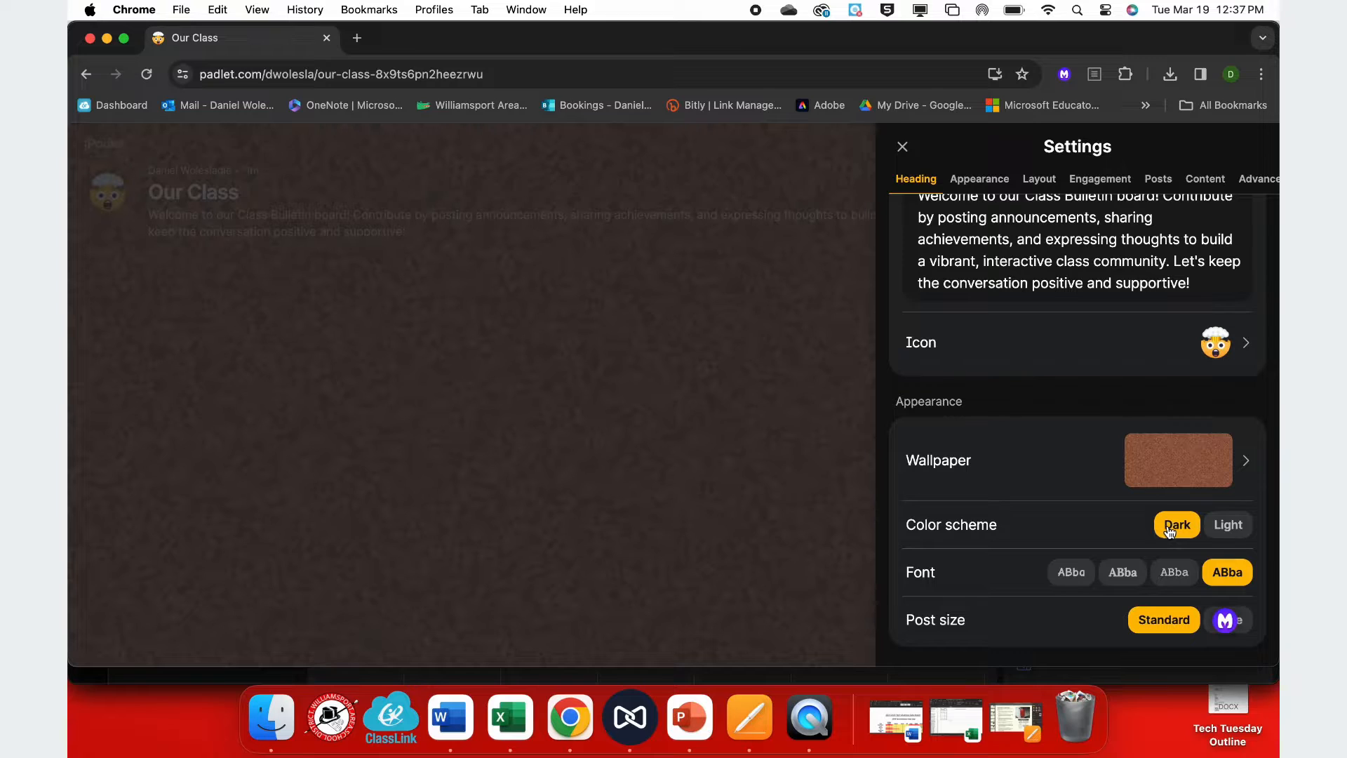
{"action": "left_click", "coordinate": [1229, 532]}
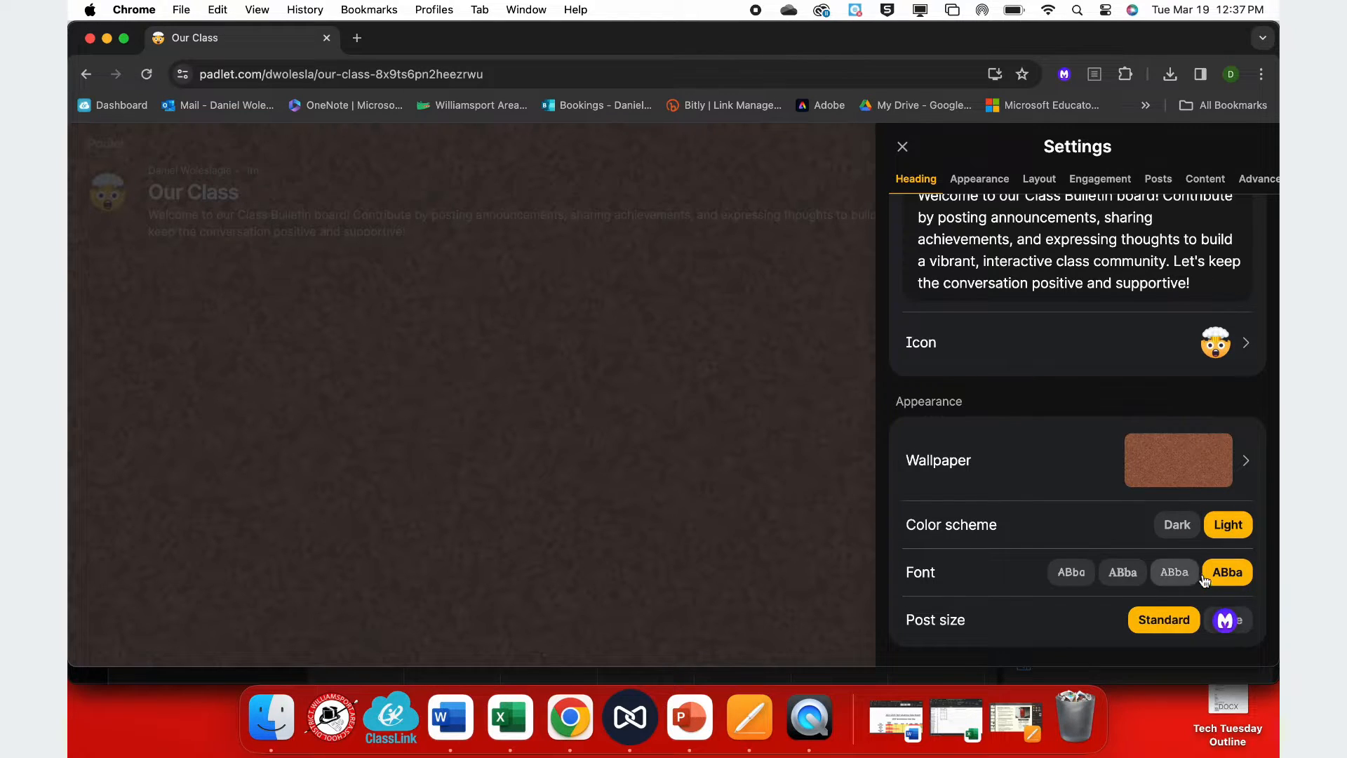
{"action": "left_click", "coordinate": [1125, 582]}
{"action": "left_click", "coordinate": [1227, 584]}
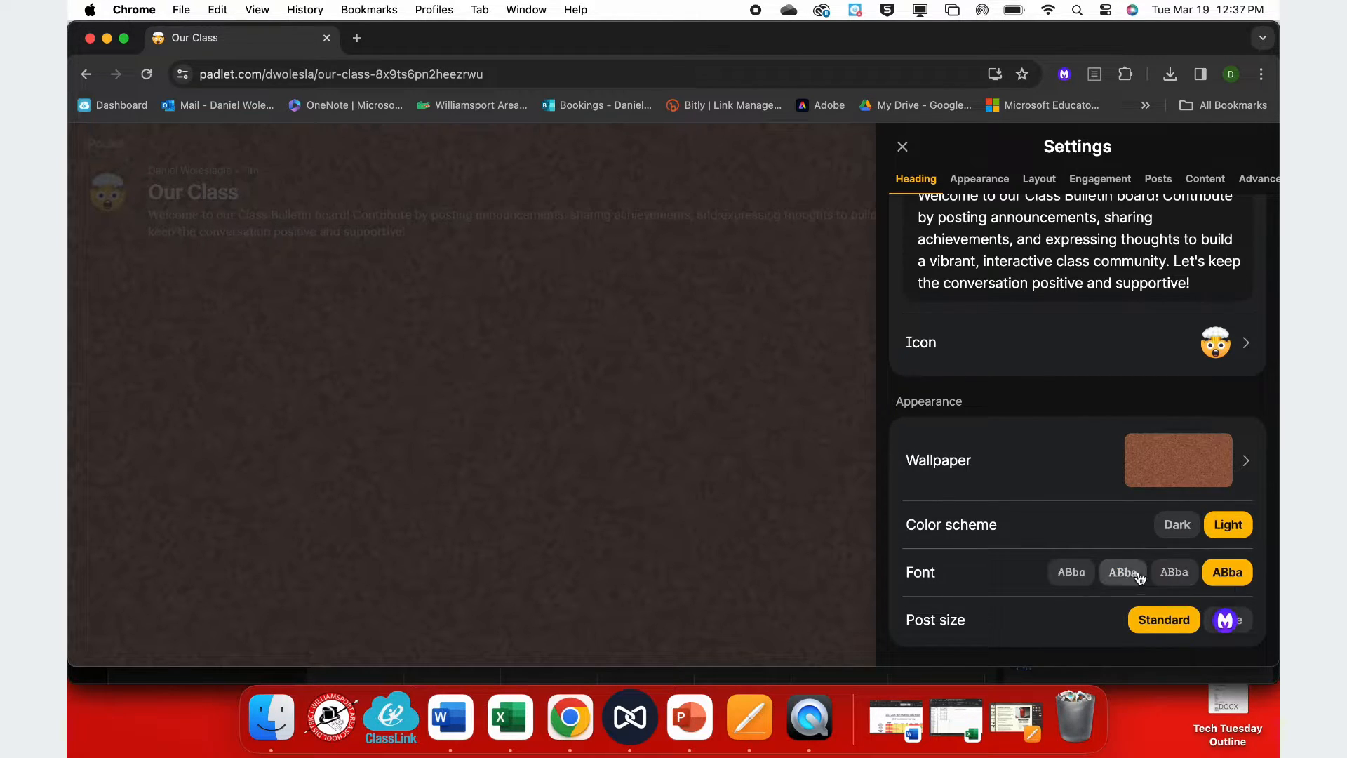
Review the board's layout formats and its post sorting options, closing each list without making a choice.
{"action": "scroll", "coordinate": [1137, 575], "scroll_direction": "down", "scroll_amount": 4}
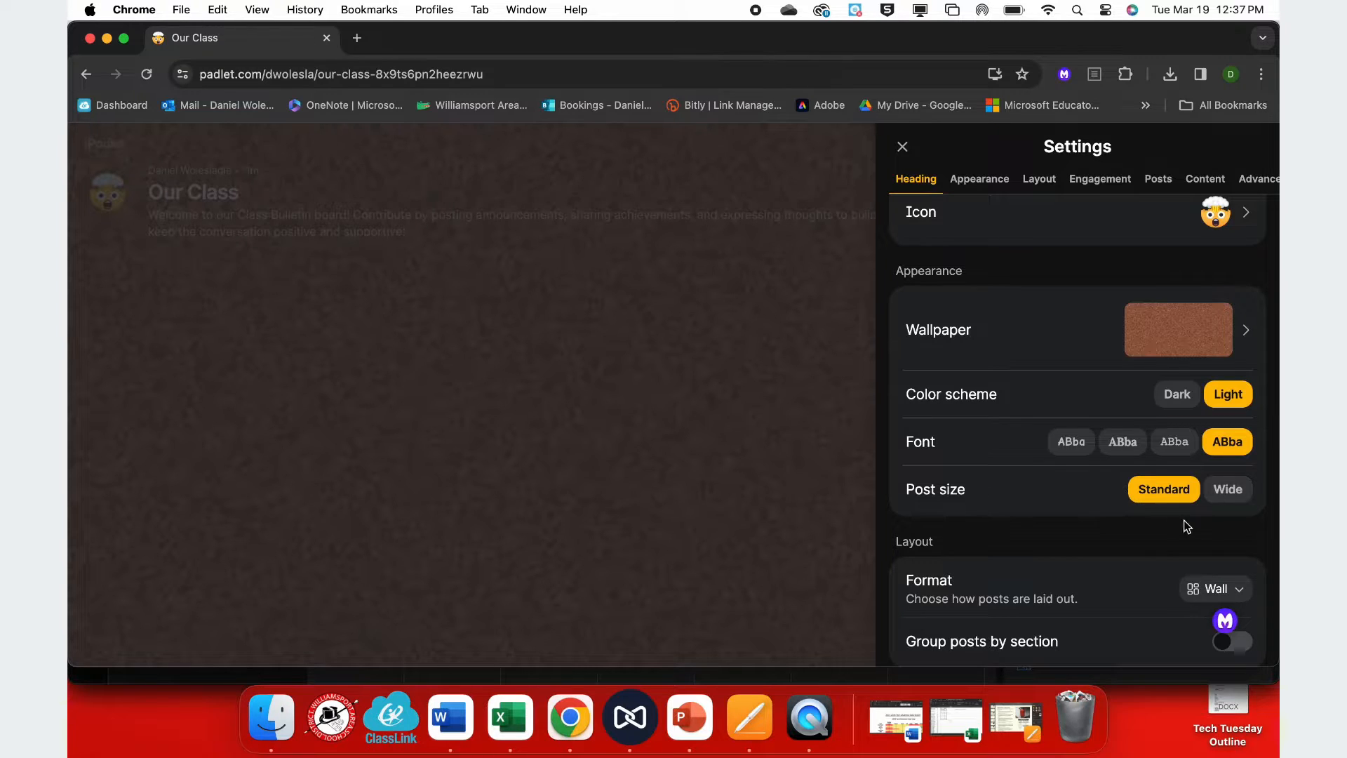
{"action": "scroll", "coordinate": [1122, 595], "scroll_direction": "down", "scroll_amount": 4}
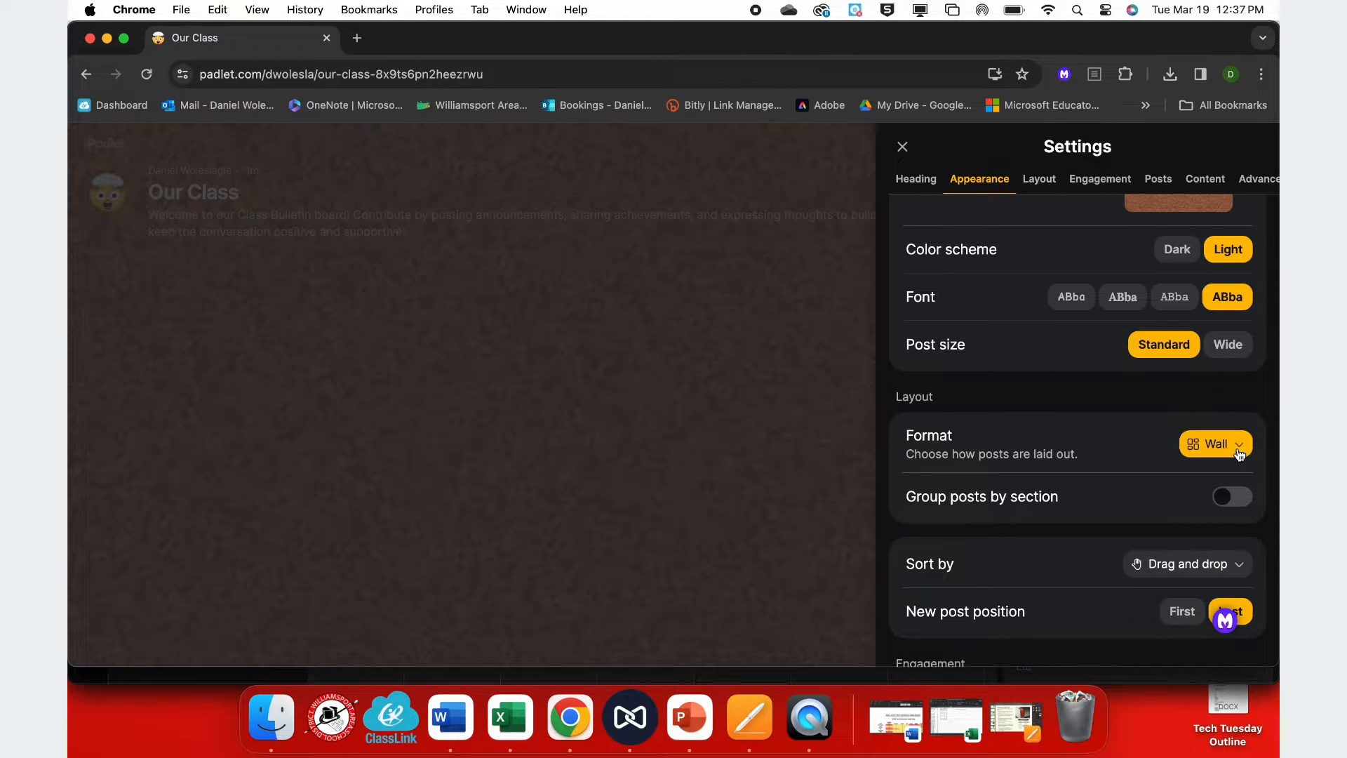
{"action": "left_click", "coordinate": [1240, 453]}
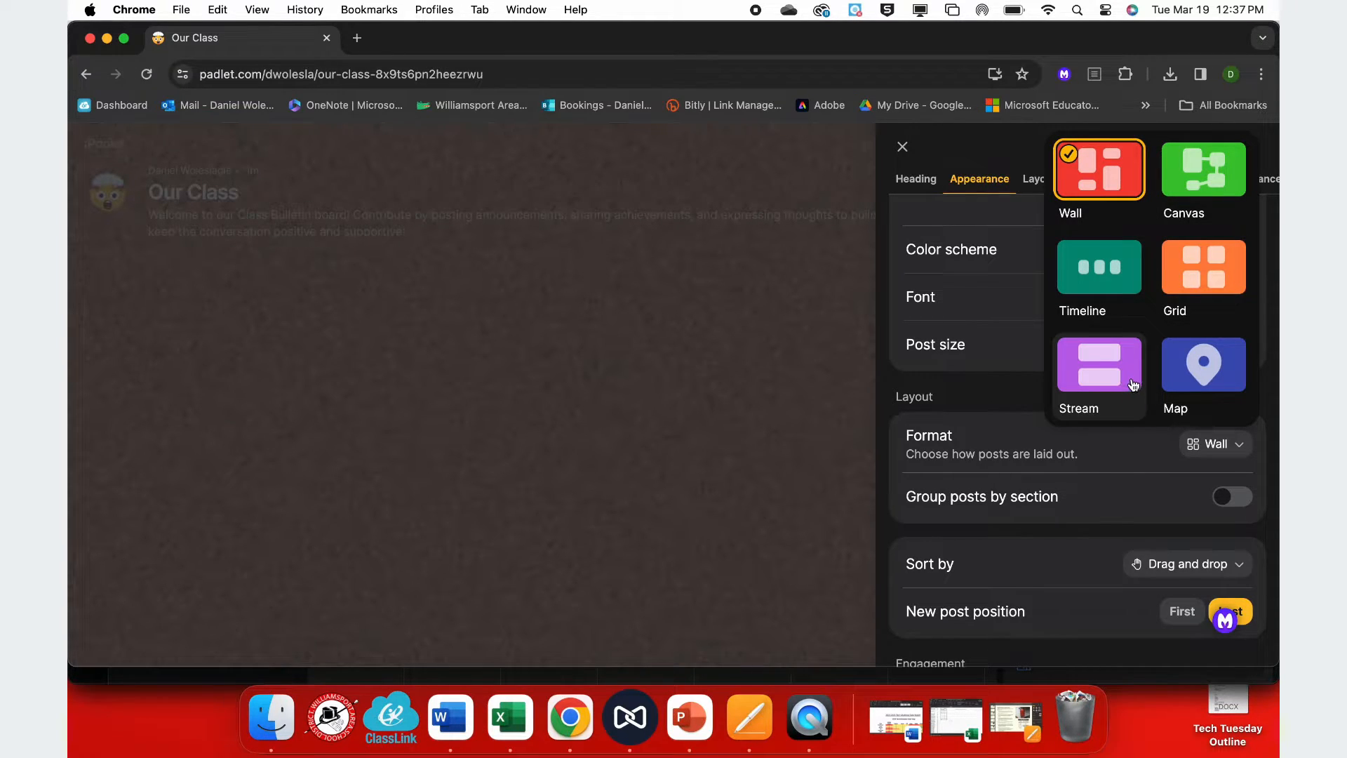
{"action": "left_click", "coordinate": [1115, 451]}
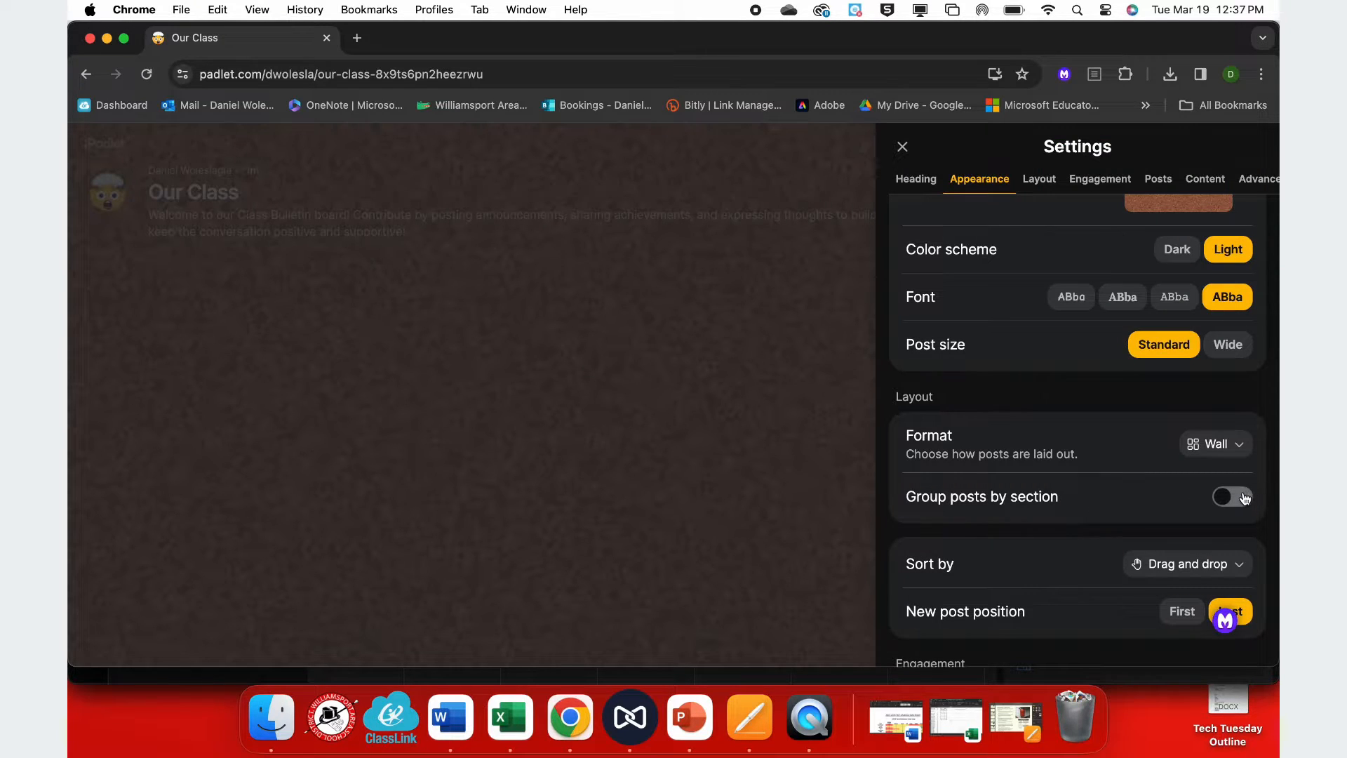
{"action": "scroll", "coordinate": [1241, 498], "scroll_direction": "down", "scroll_amount": 4}
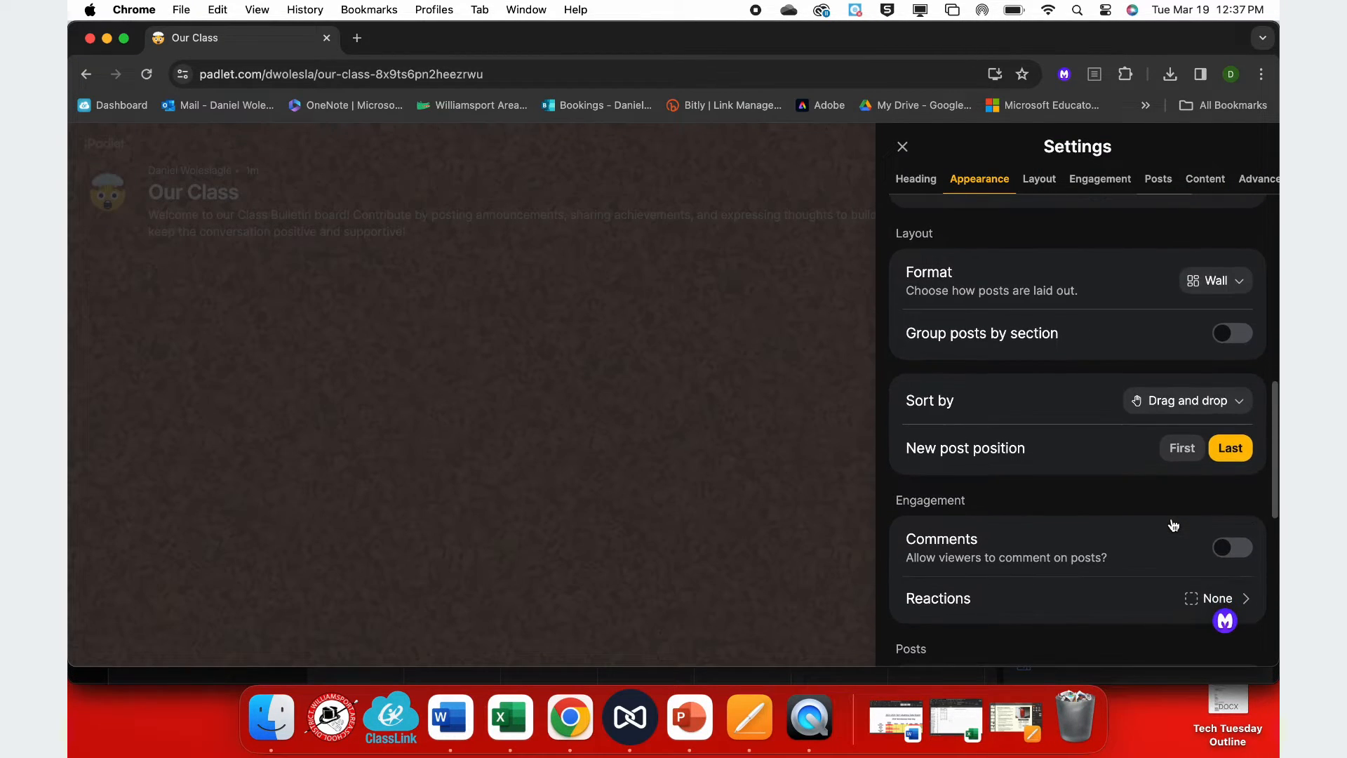
{"action": "left_click", "coordinate": [1176, 398]}
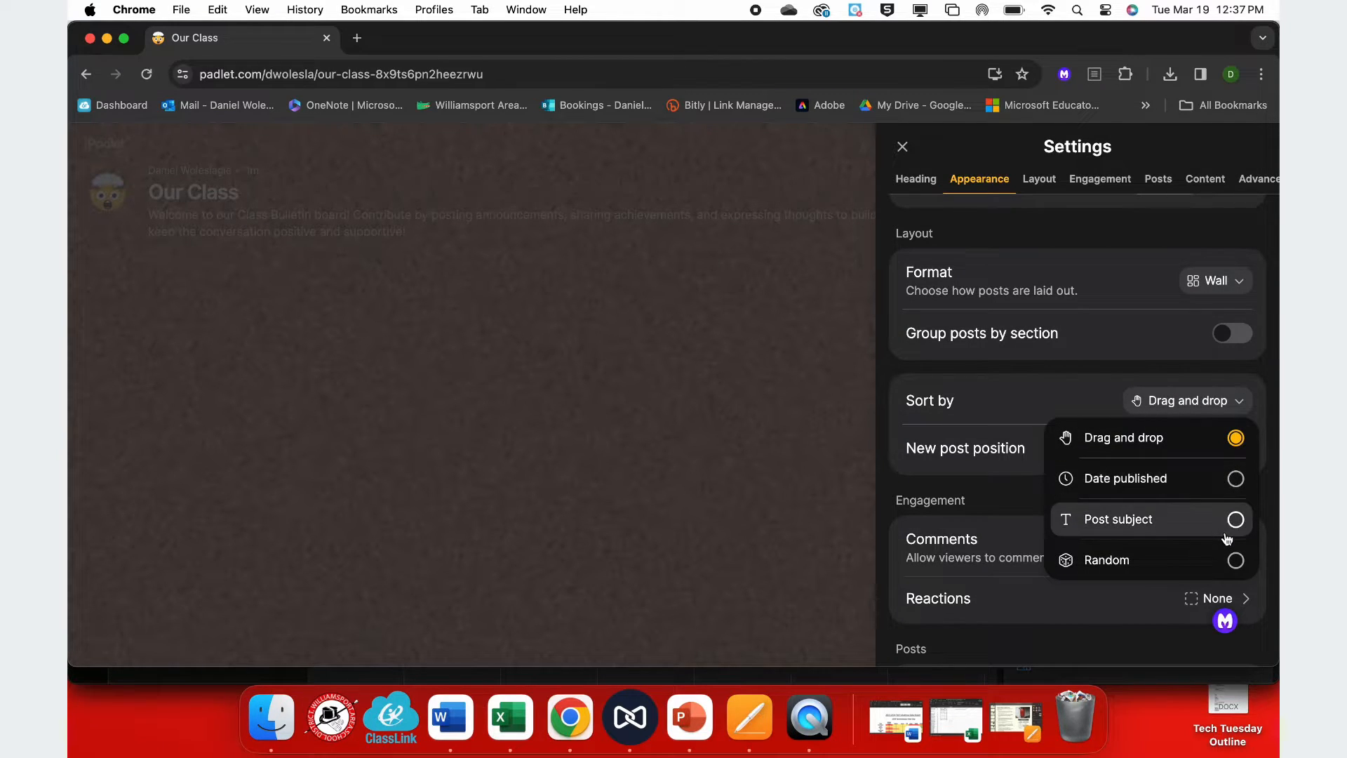
{"action": "left_click", "coordinate": [1103, 388]}
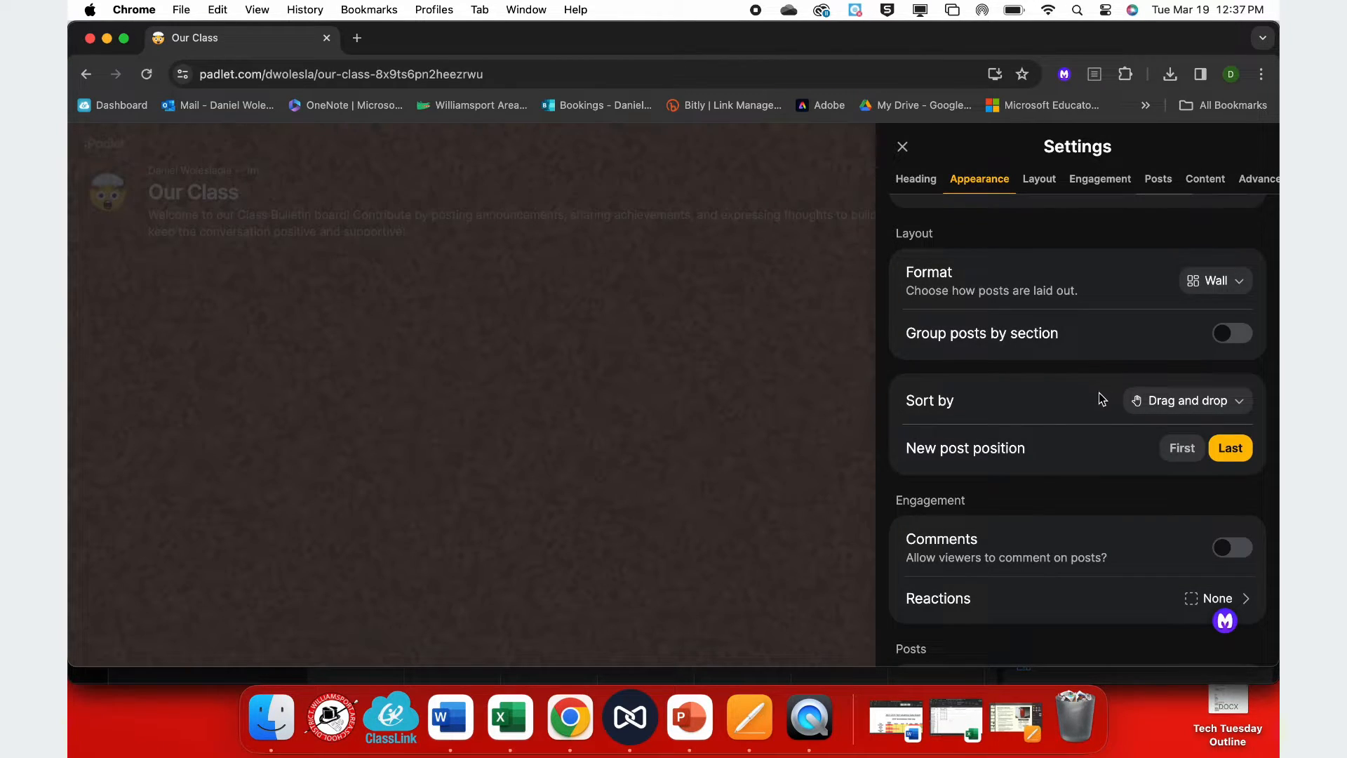
Allow viewers to comment on posts, and review the available reaction types.
{"action": "scroll", "coordinate": [1092, 503], "scroll_direction": "down", "scroll_amount": 5}
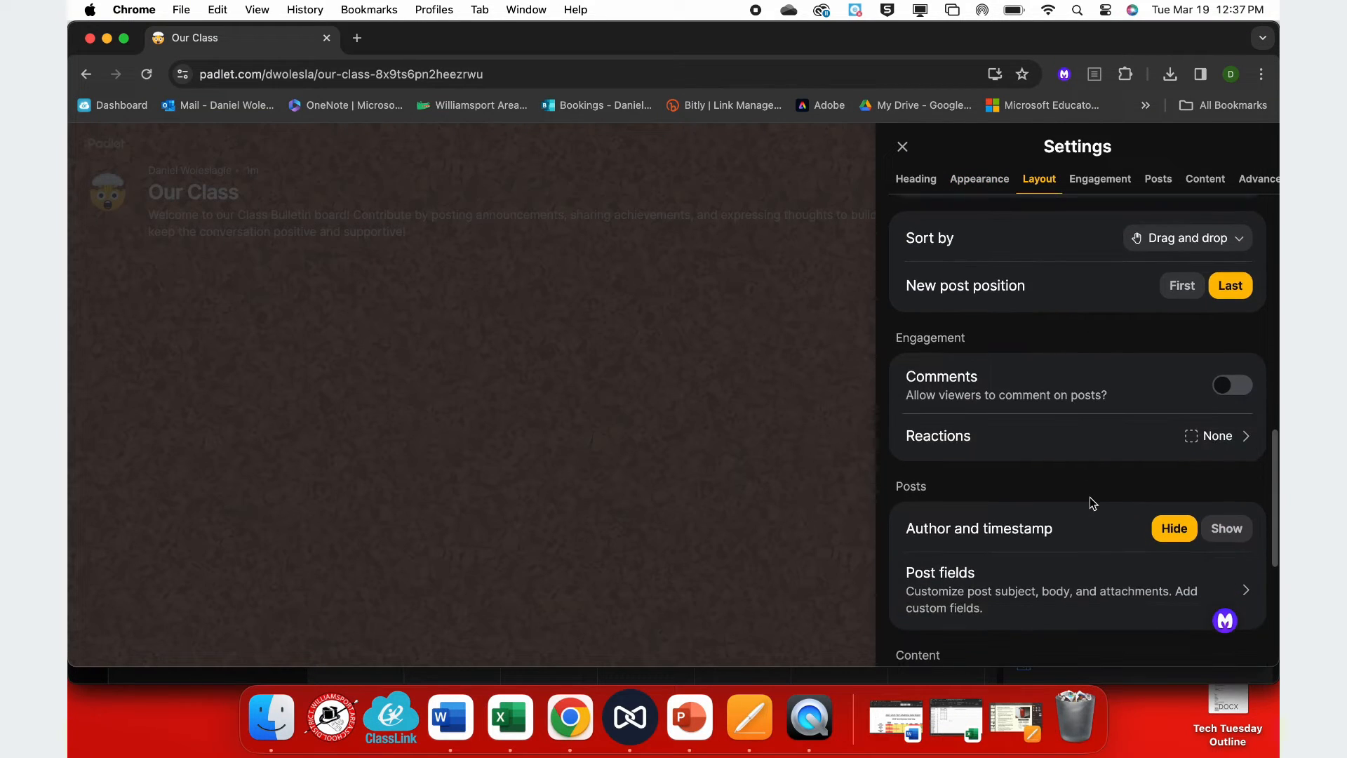
{"action": "left_click", "coordinate": [1241, 393]}
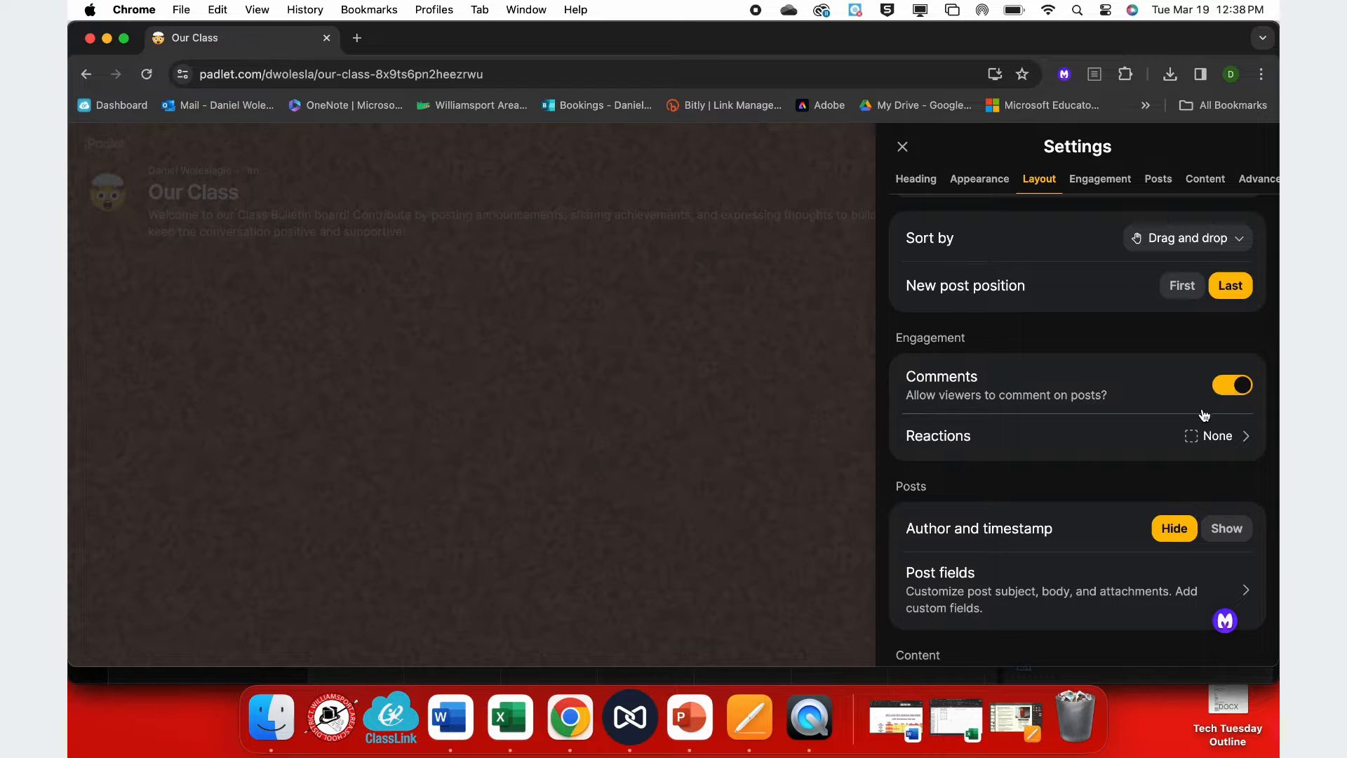
{"action": "left_click", "coordinate": [1207, 438]}
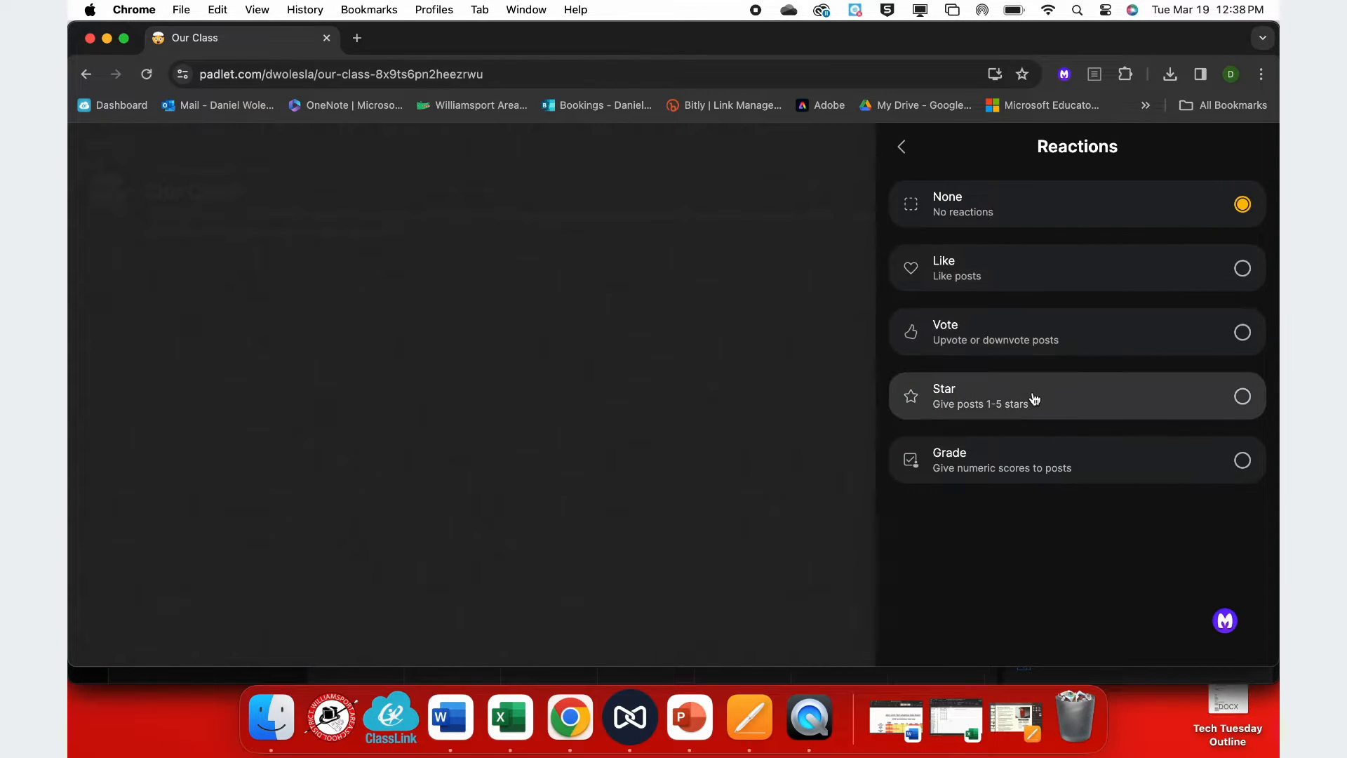
{"action": "left_click", "coordinate": [902, 147]}
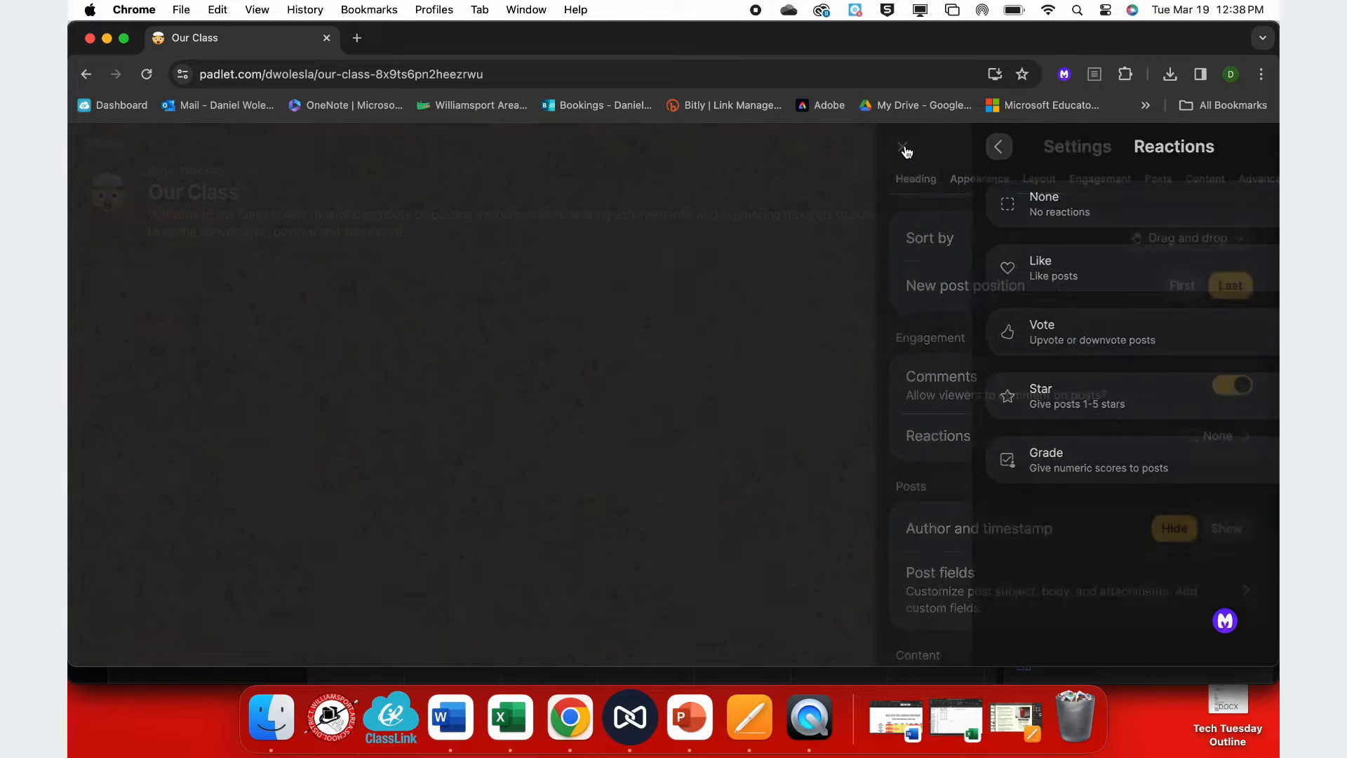
Try showing the author and timestamp on posts, and set them back to hidden.
{"action": "scroll", "coordinate": [1232, 440], "scroll_direction": "down", "scroll_amount": 3}
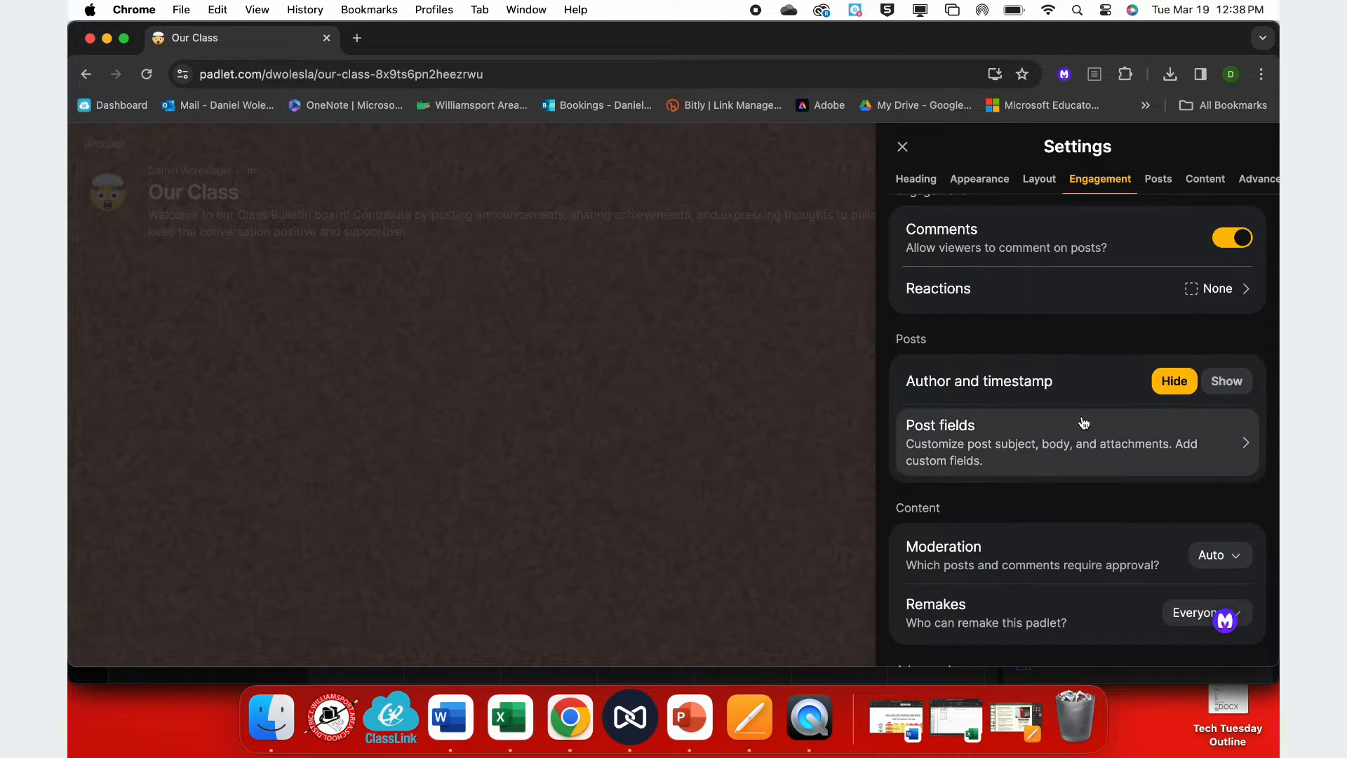
{"action": "left_click", "coordinate": [1227, 381]}
{"action": "left_click", "coordinate": [1177, 388]}
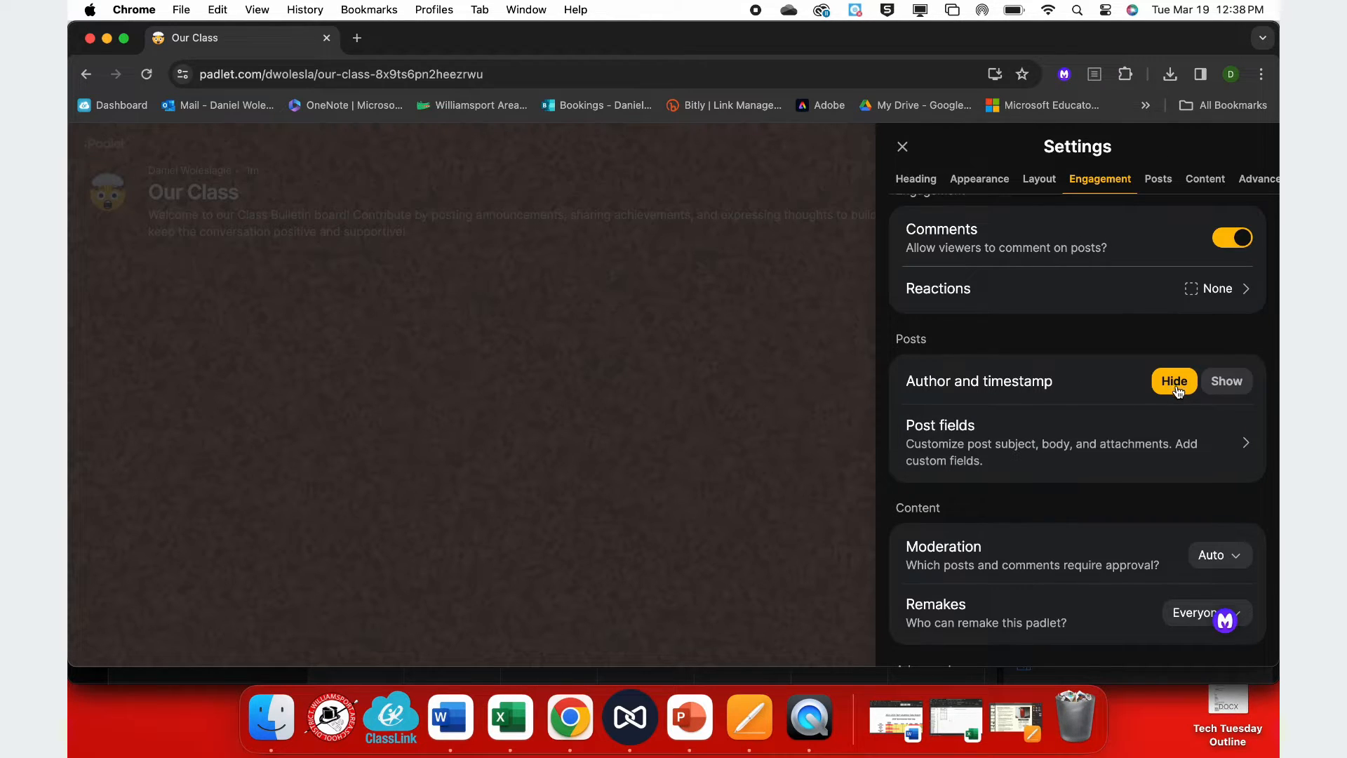
Review the moderation options and the choices for who can remake the padlet, closing each list without making a choice.
{"action": "scroll", "coordinate": [1178, 389], "scroll_direction": "down", "scroll_amount": 3}
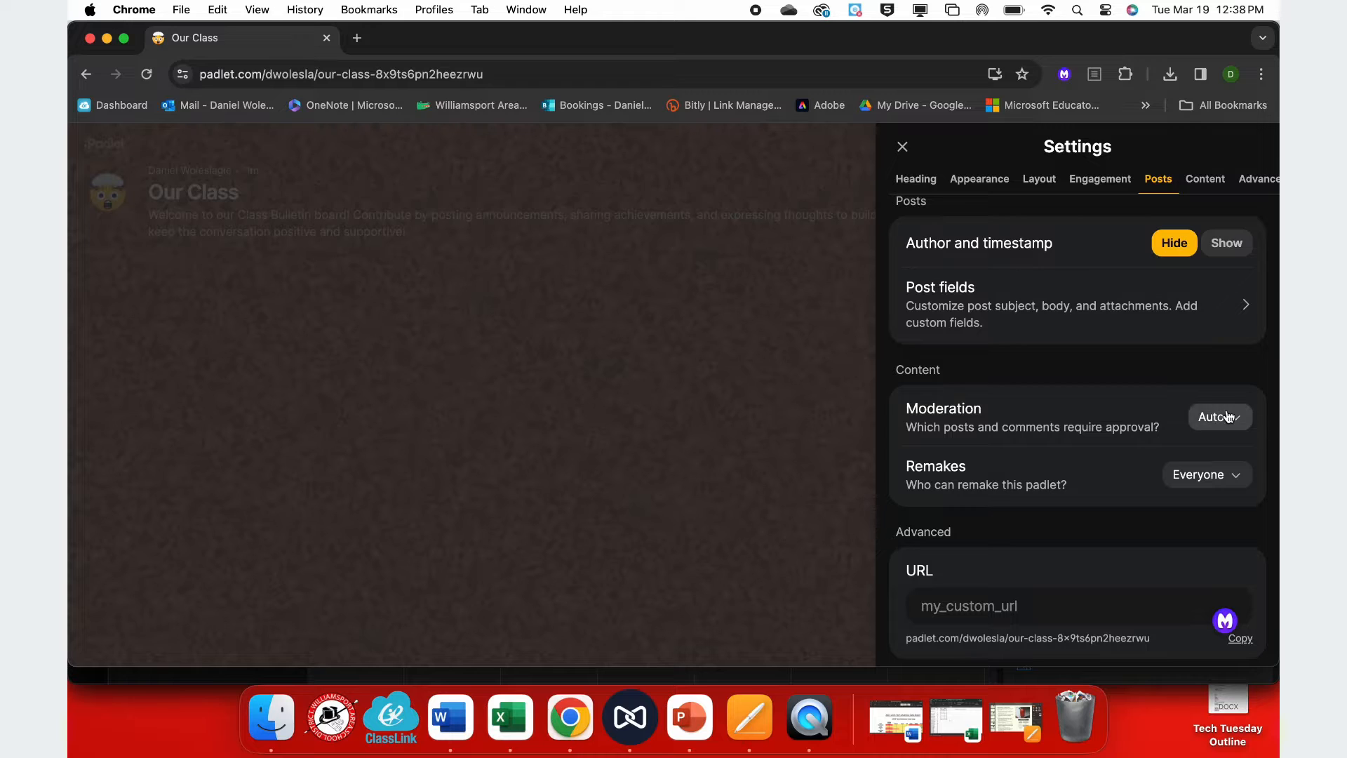
{"action": "left_click", "coordinate": [1228, 416]}
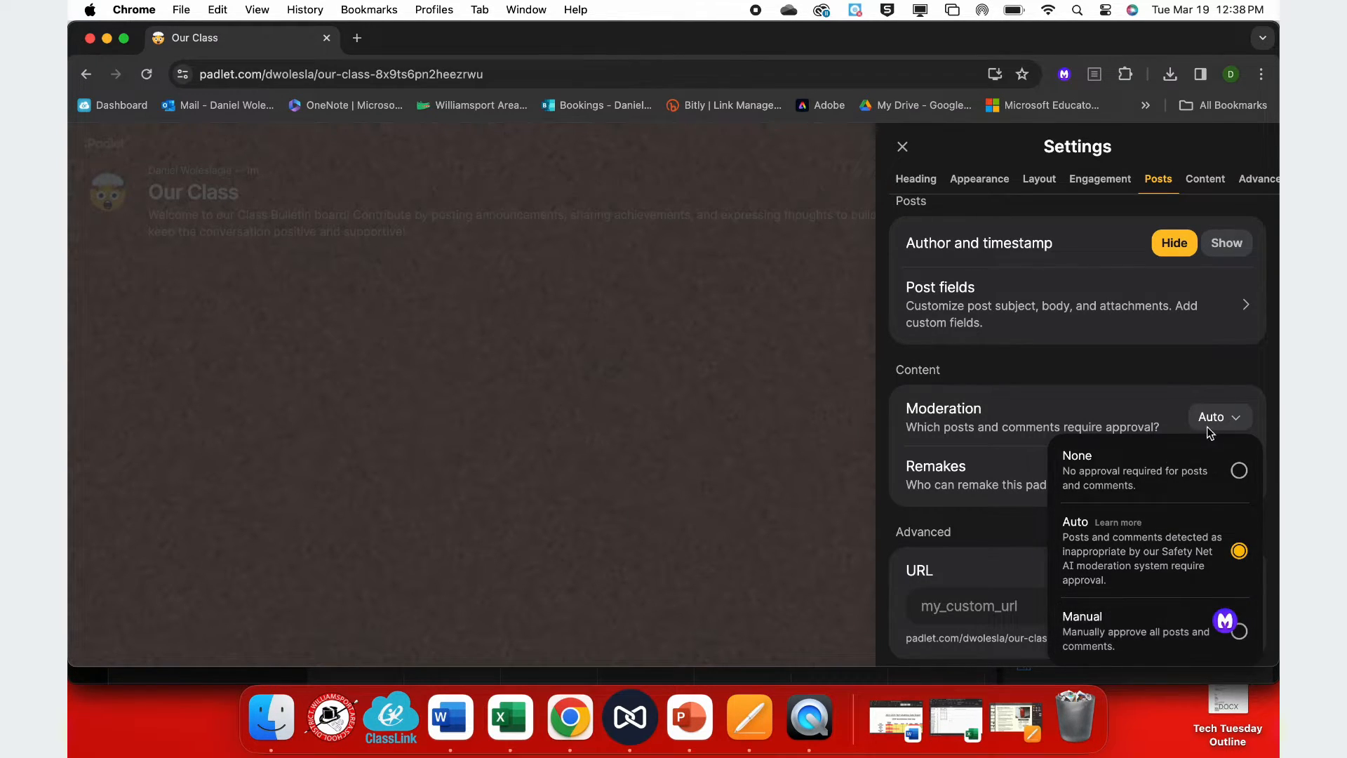
{"action": "left_click", "coordinate": [1162, 414]}
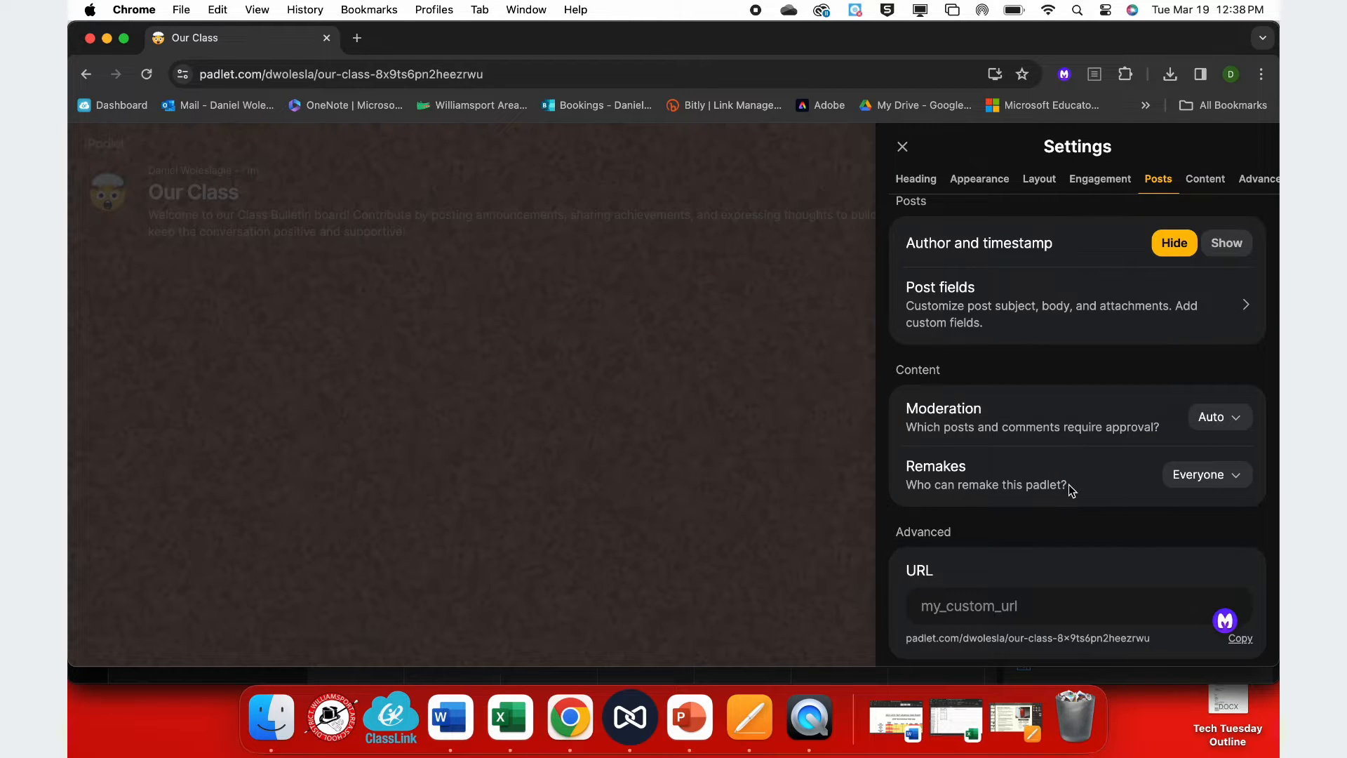
{"action": "left_click", "coordinate": [1239, 476]}
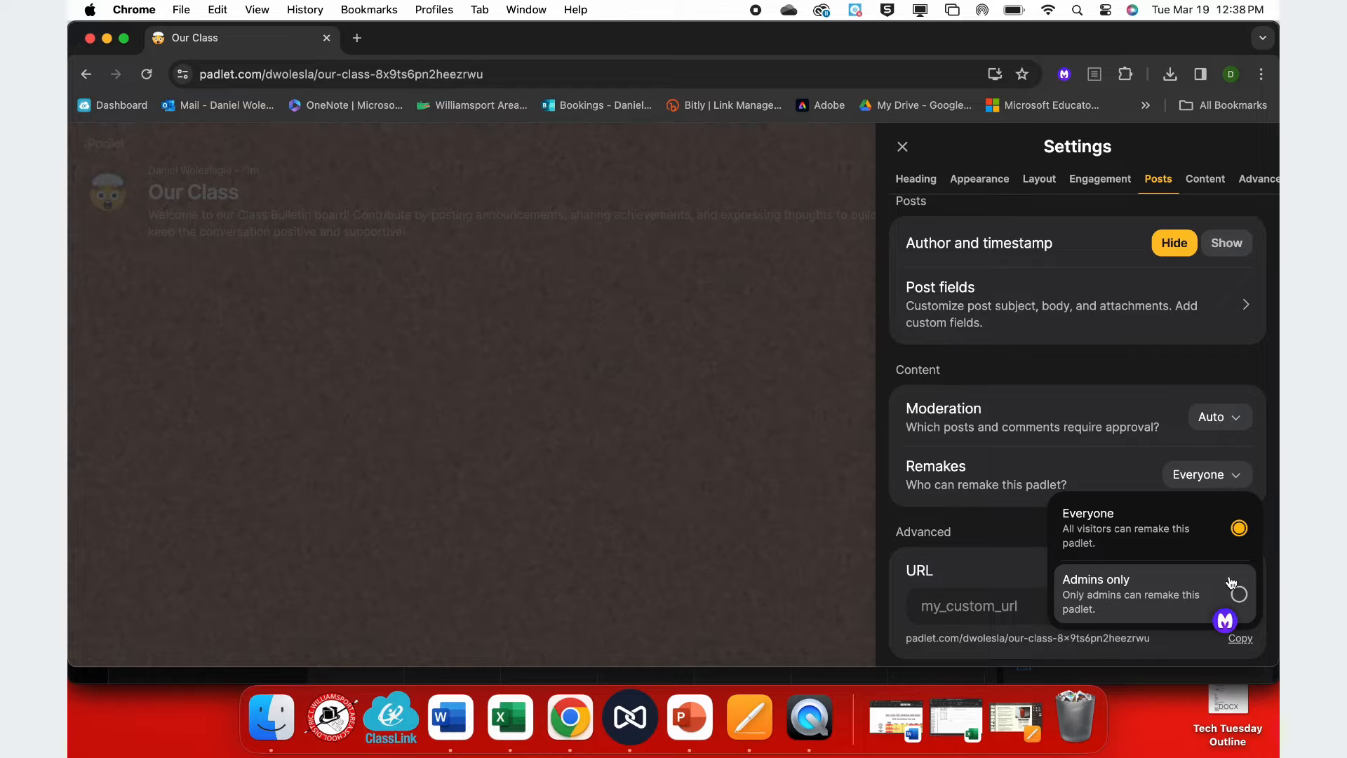
{"action": "left_click", "coordinate": [1126, 469]}
Review the board's URL setting and return to the engagement settings, and close the settings.
{"action": "scroll", "coordinate": [1124, 465], "scroll_direction": "down", "scroll_amount": 1}
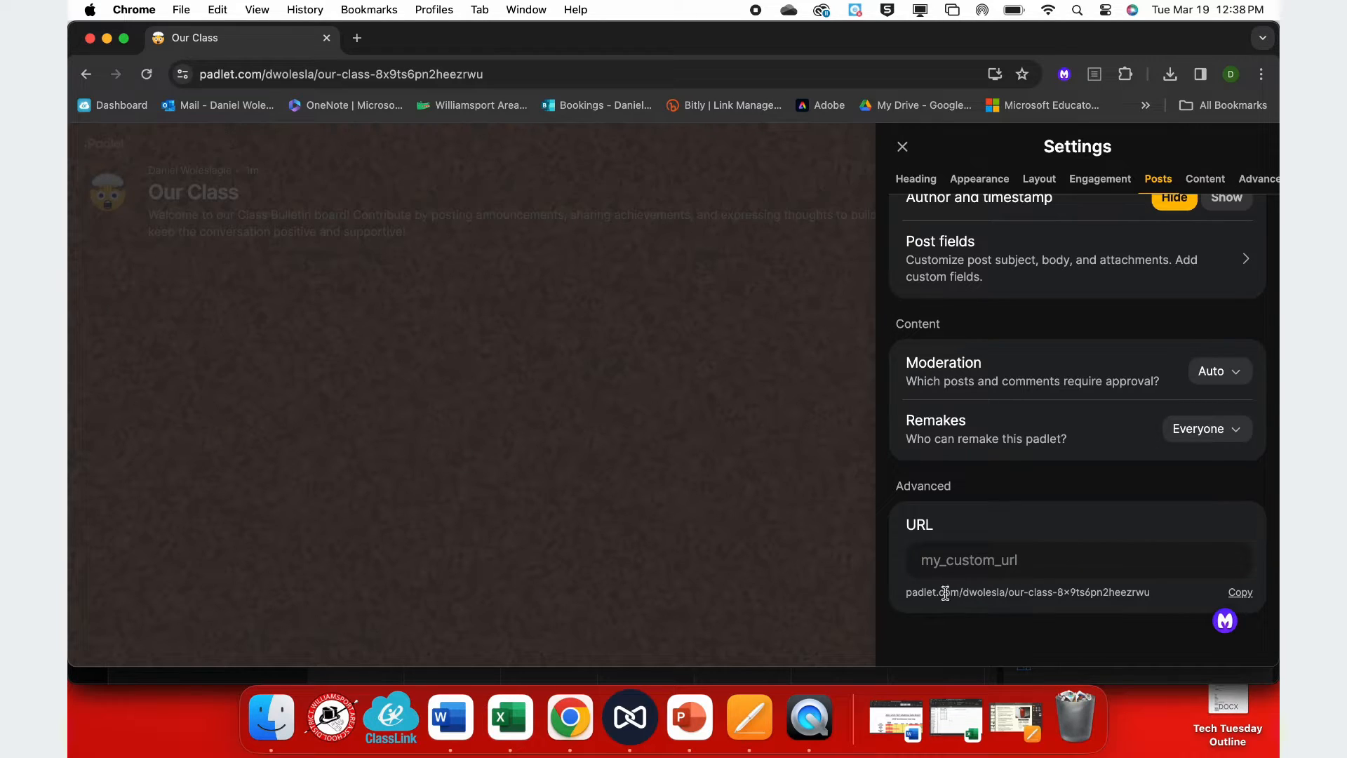
{"action": "left_click_drag", "start_coordinate": [971, 594], "coordinate": [1001, 595]}
{"action": "left_click", "coordinate": [1021, 594]}
{"action": "left_click", "coordinate": [1108, 184]}
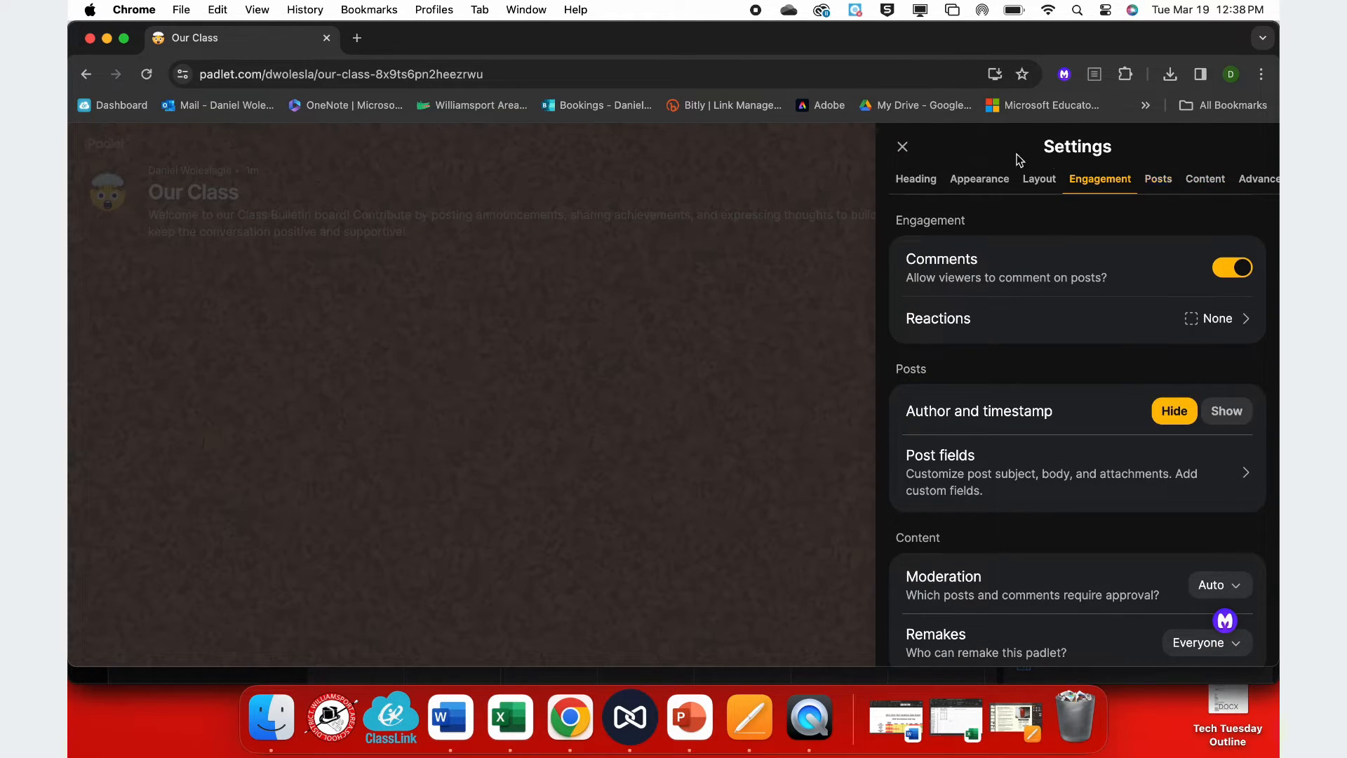
{"action": "left_click", "coordinate": [902, 146]}
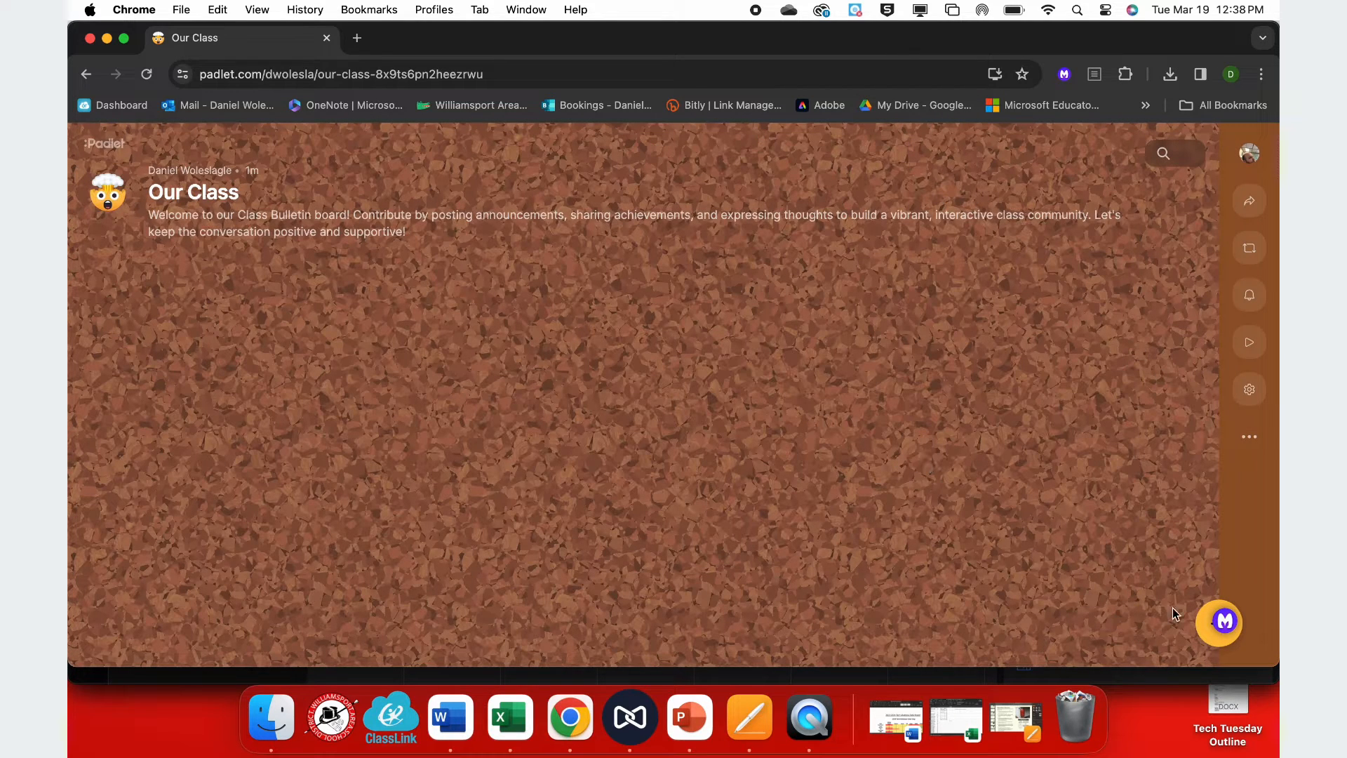
Start a new post on the board with the subject "Here is my first post. I will add an image.".
{"action": "left_click", "coordinate": [1205, 630]}
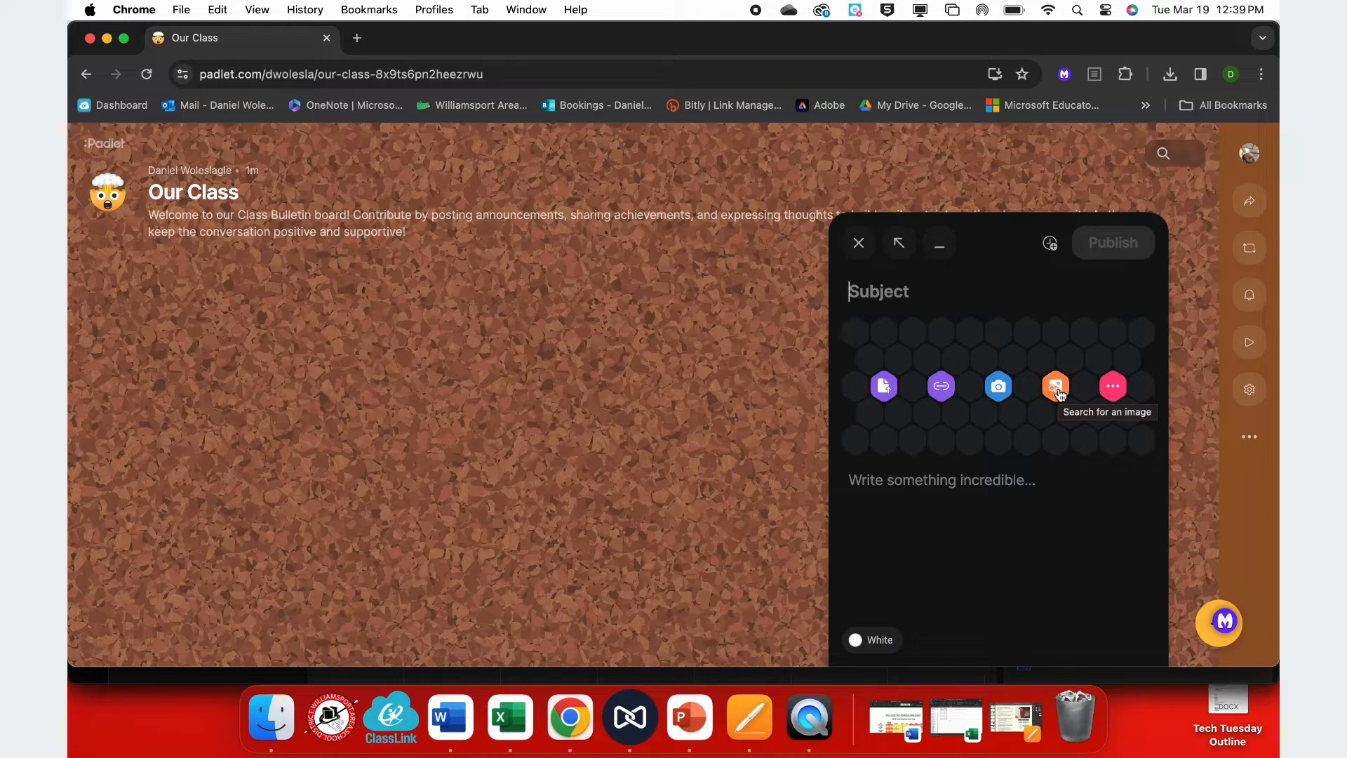
{"action": "left_click", "coordinate": [875, 294]}
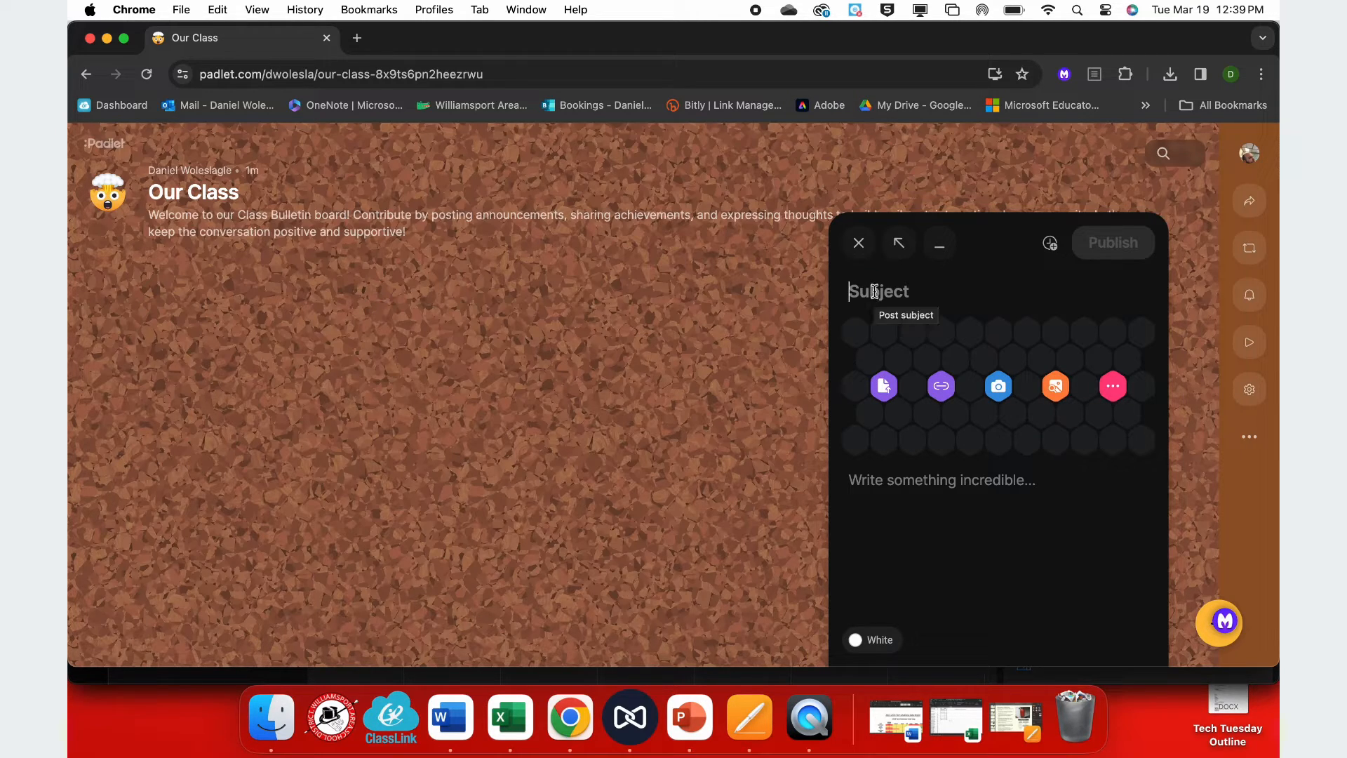
{"action": "type", "text": "Here is my "}
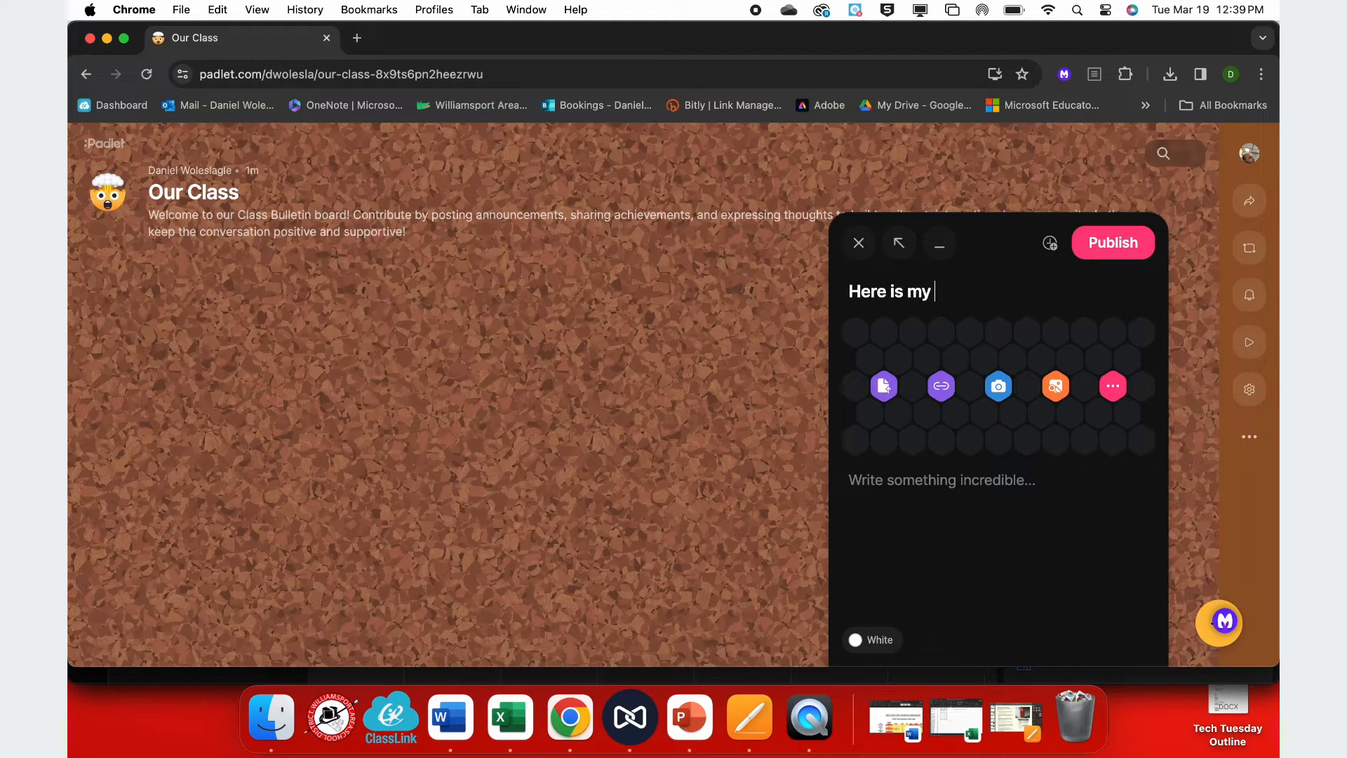
{"action": "type", "text": "first post. I will add"}
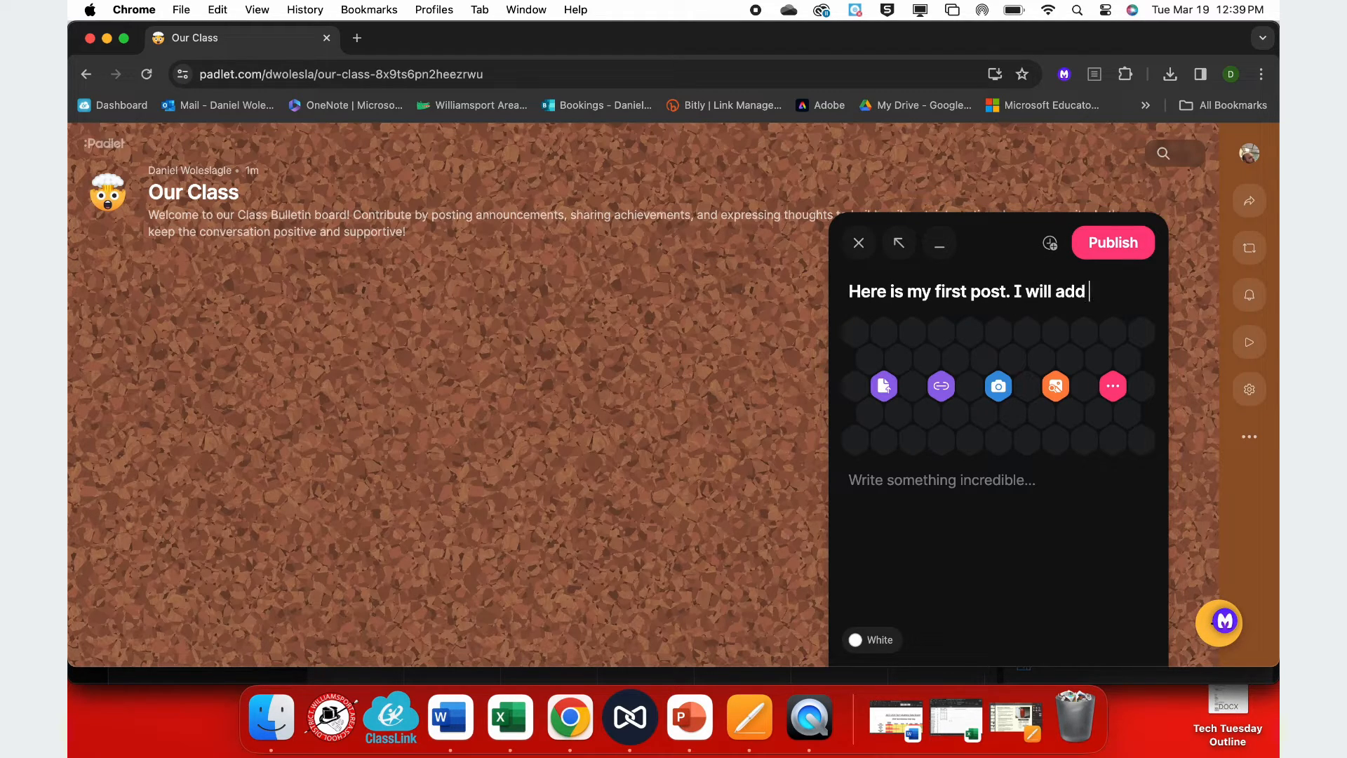
{"action": "type", "text": " an image."}
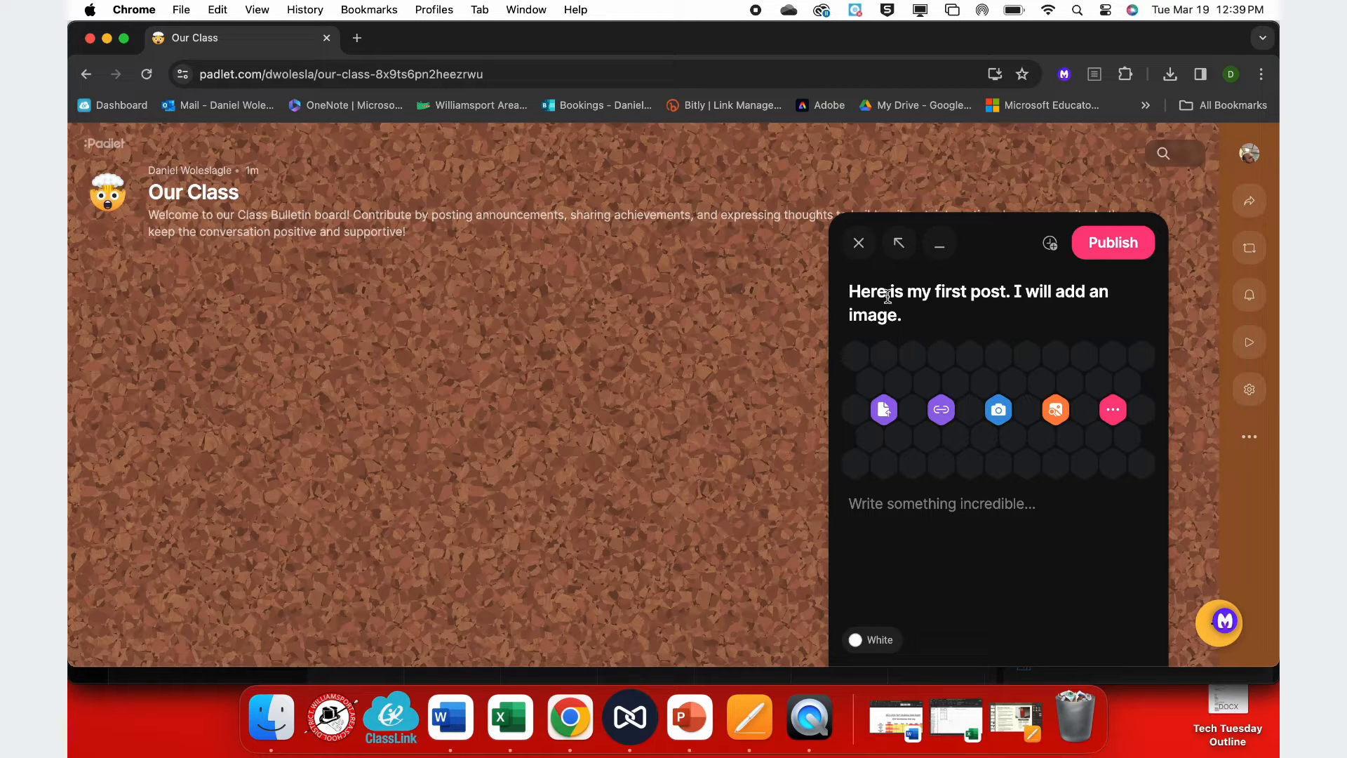
Search for a "Mind Blown" GIF and attach the one of the man on an orange background to the post.
{"action": "left_click", "coordinate": [1057, 411]}
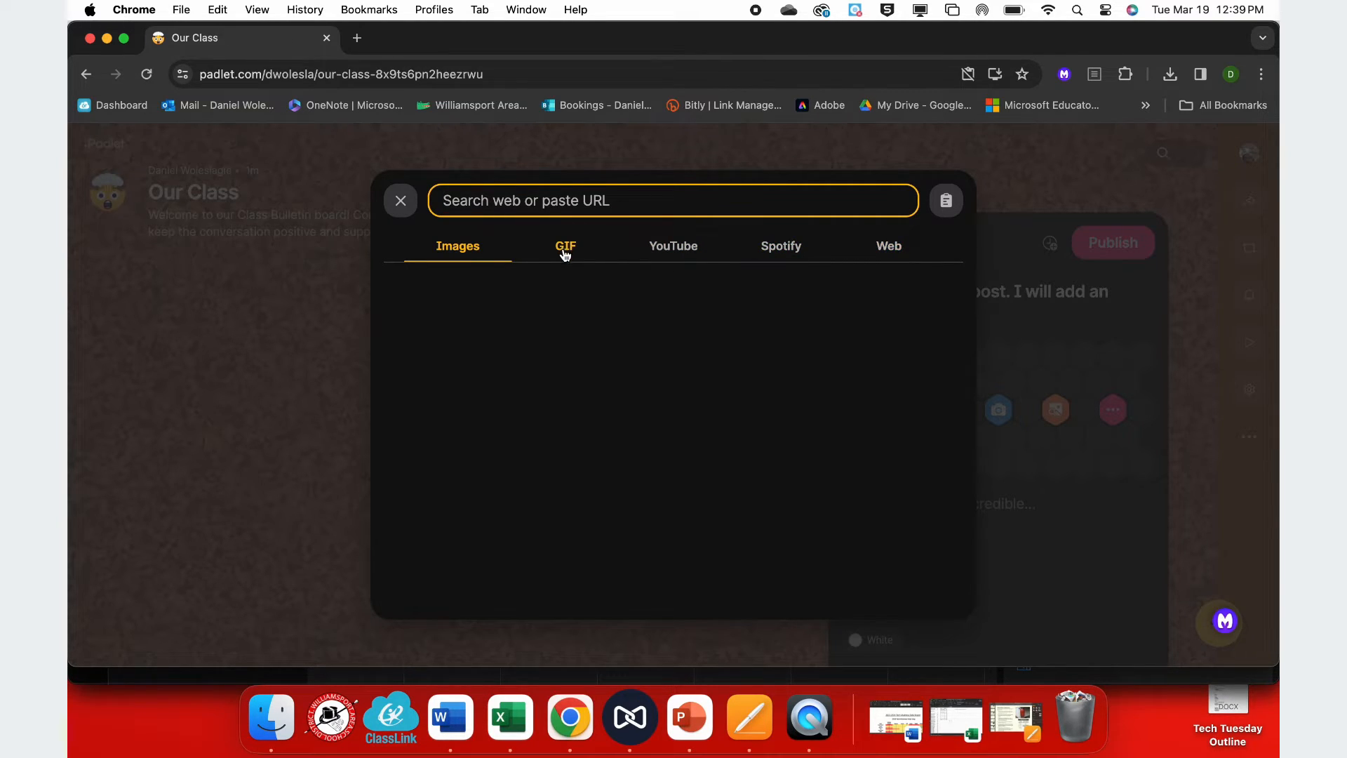
{"action": "left_click", "coordinate": [565, 248]}
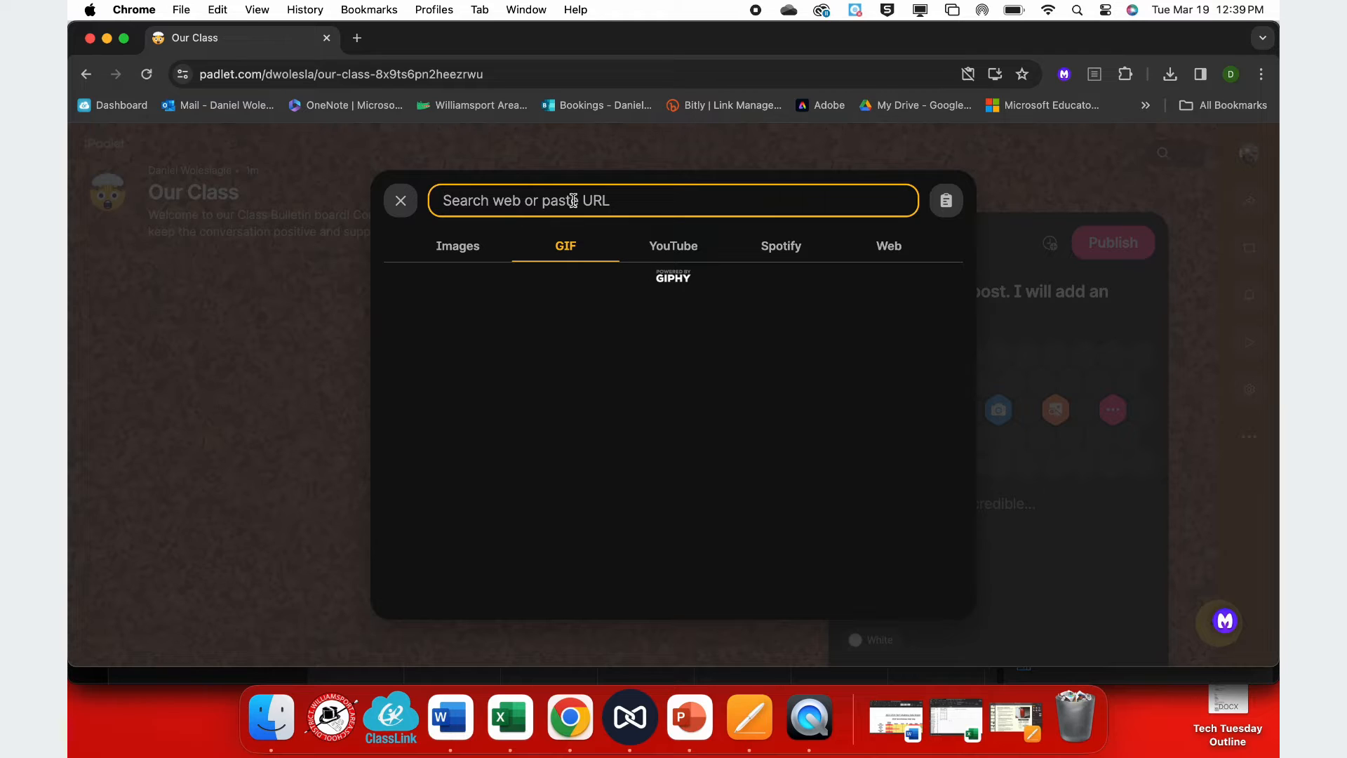
{"action": "type", "text": "Mind Blown"}
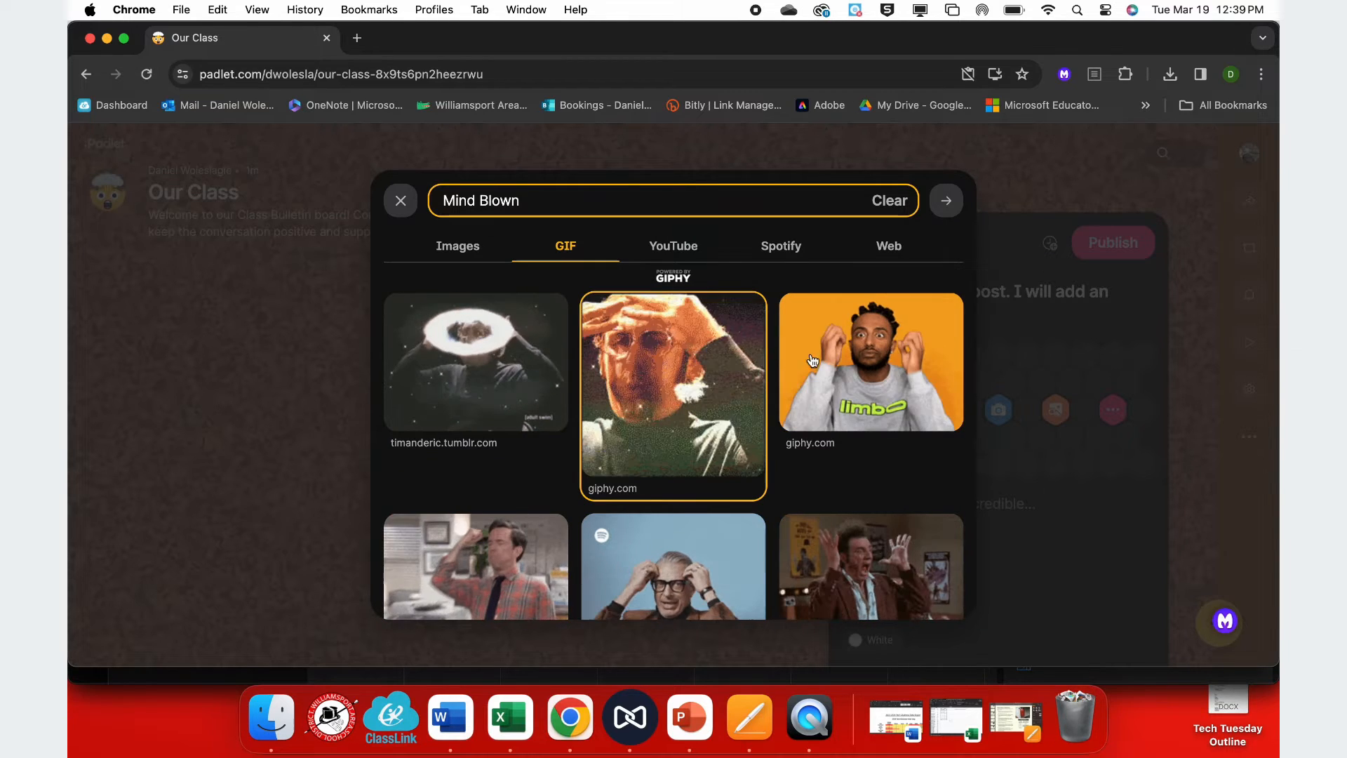
{"action": "left_click", "coordinate": [813, 360]}
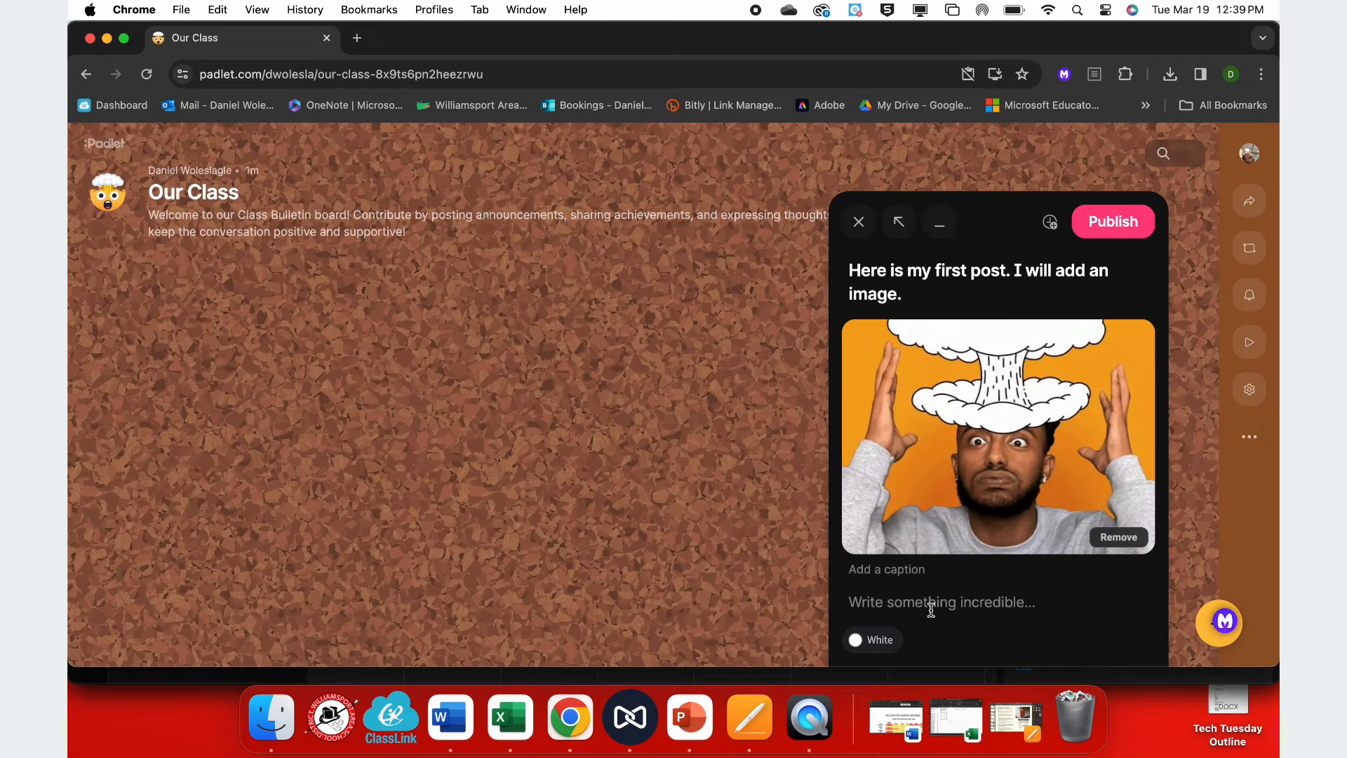
Caption the GIF "Yep" and write "This is what I feel like." as the post's body text.
{"action": "left_click", "coordinate": [915, 572]}
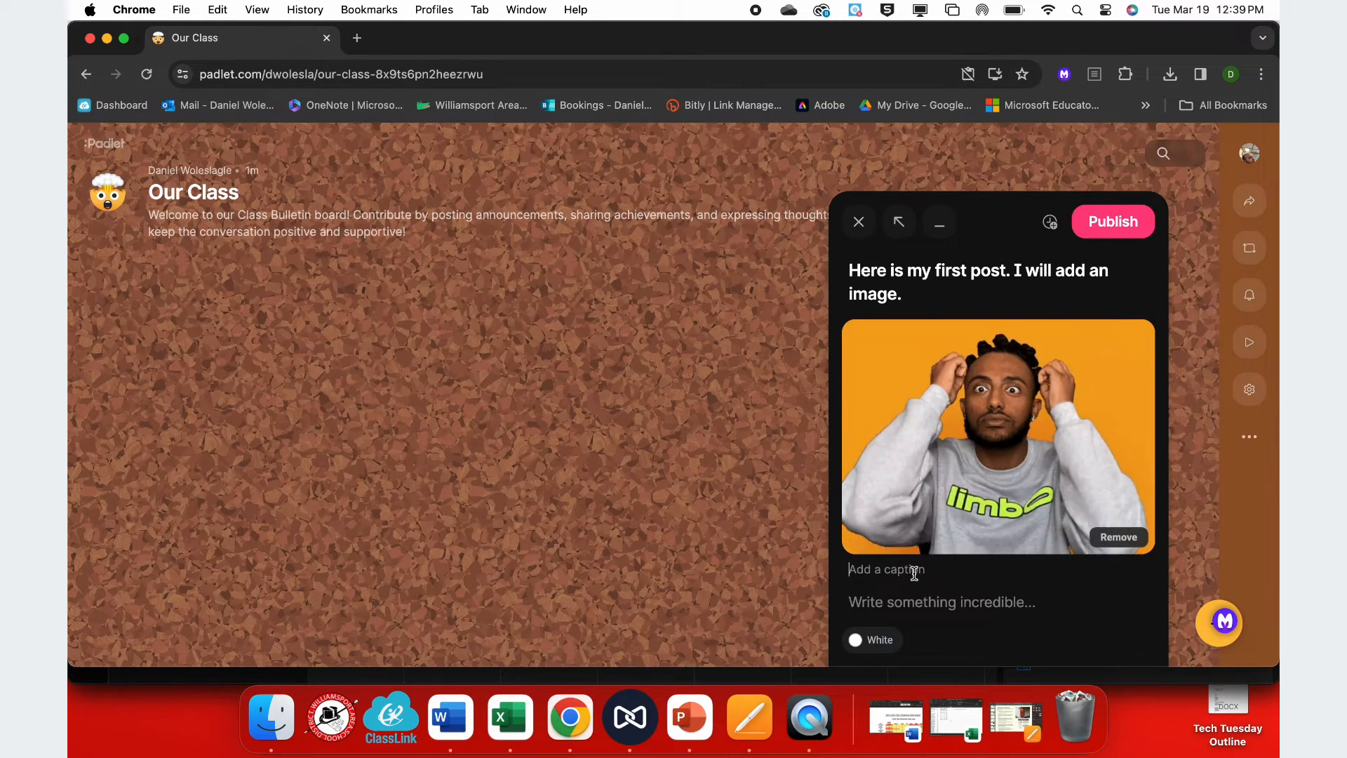
{"action": "type", "text": "Yep"}
{"action": "left_click", "coordinate": [930, 607]}
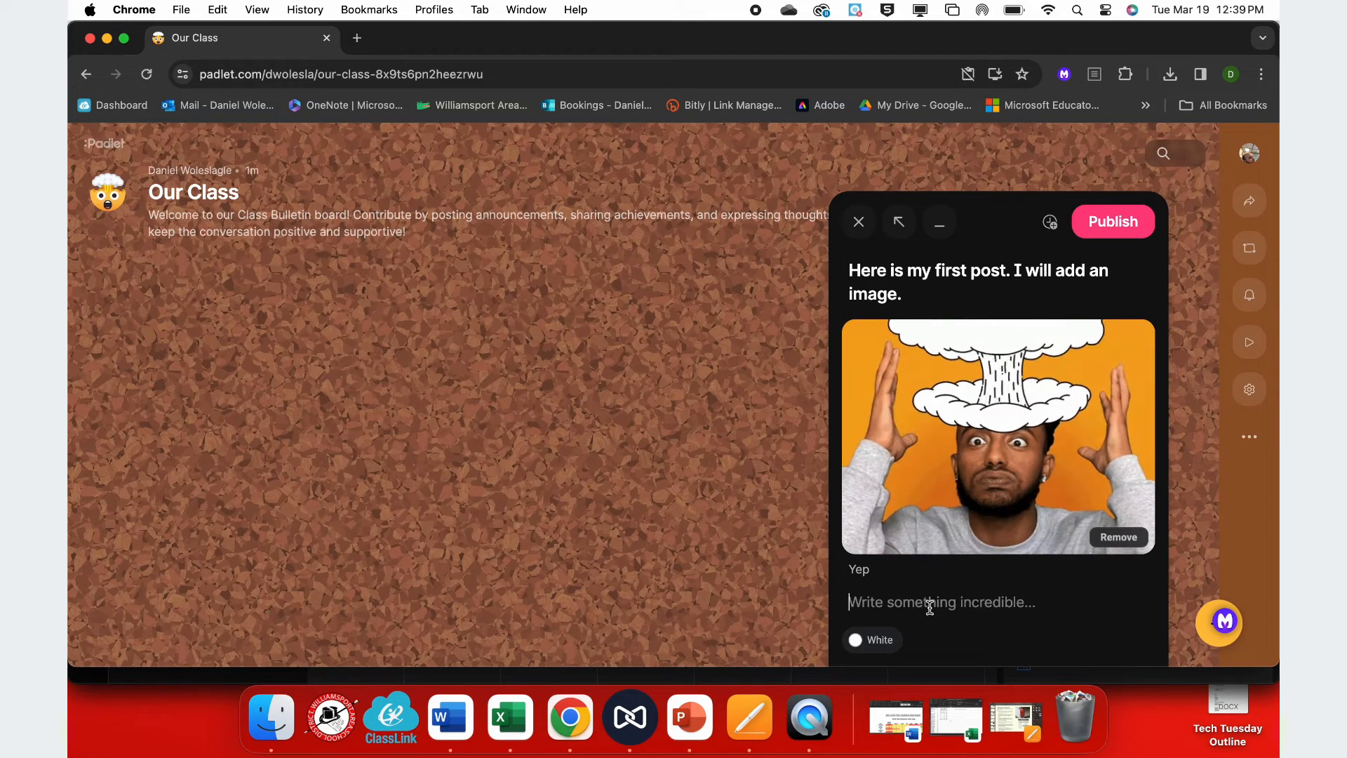
{"action": "type", "text": "This is wh"}
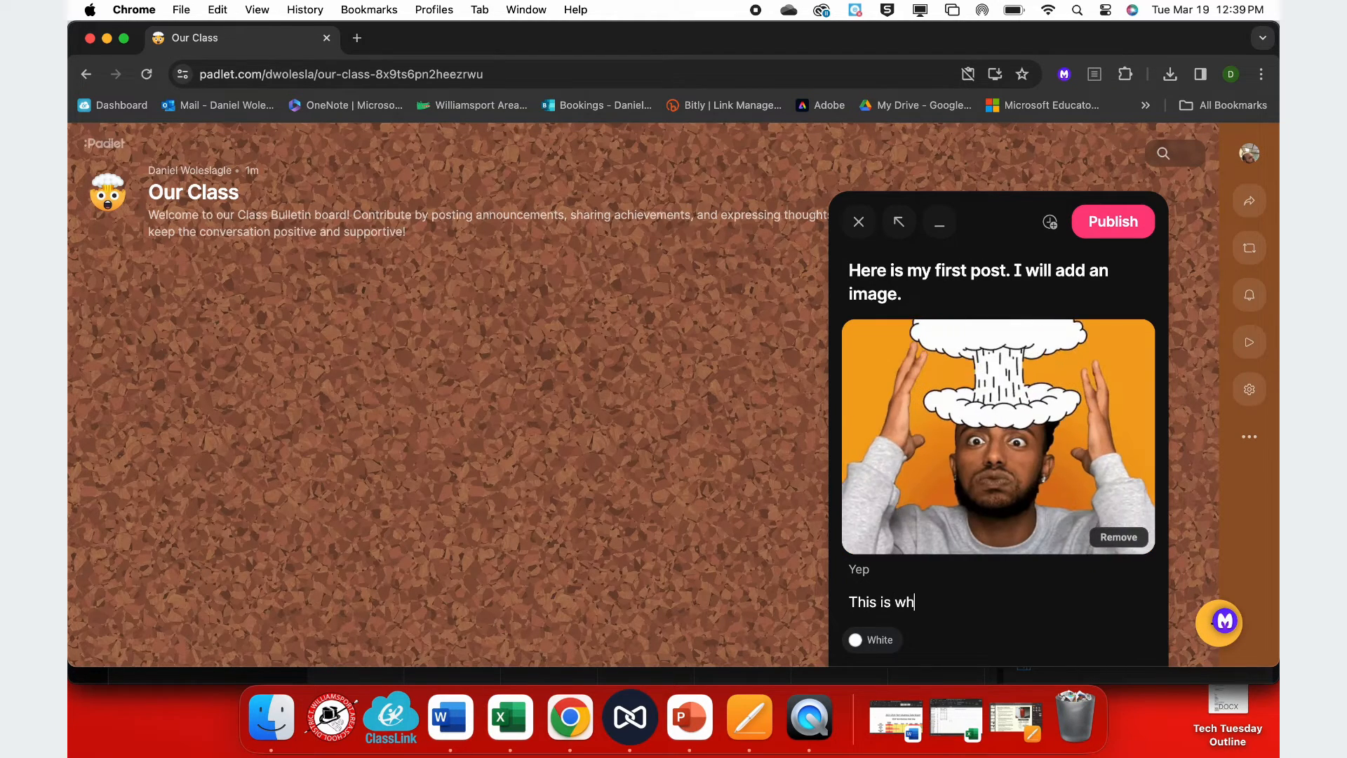
{"action": "type", "text": "at I feel like."}
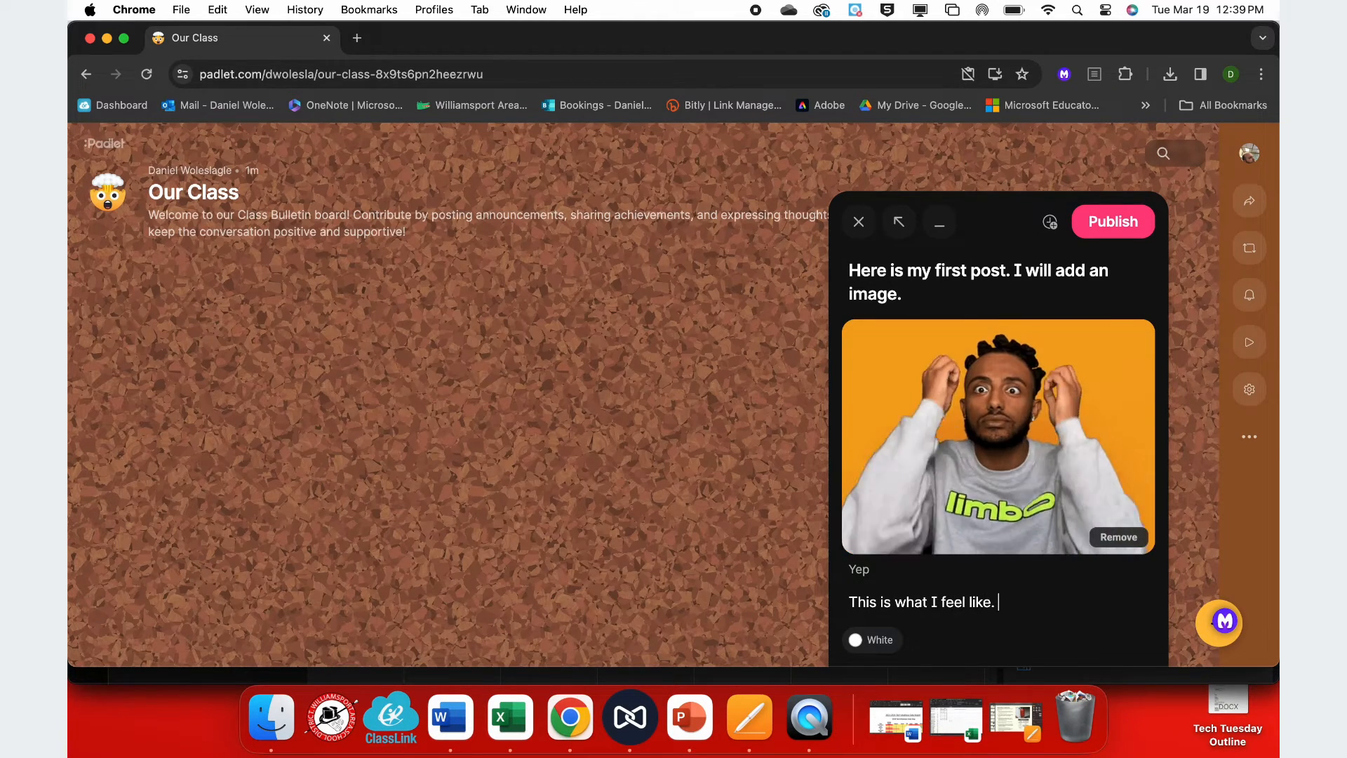
Set the post's color to Yellow and publish it.
{"action": "left_click", "coordinate": [880, 641]}
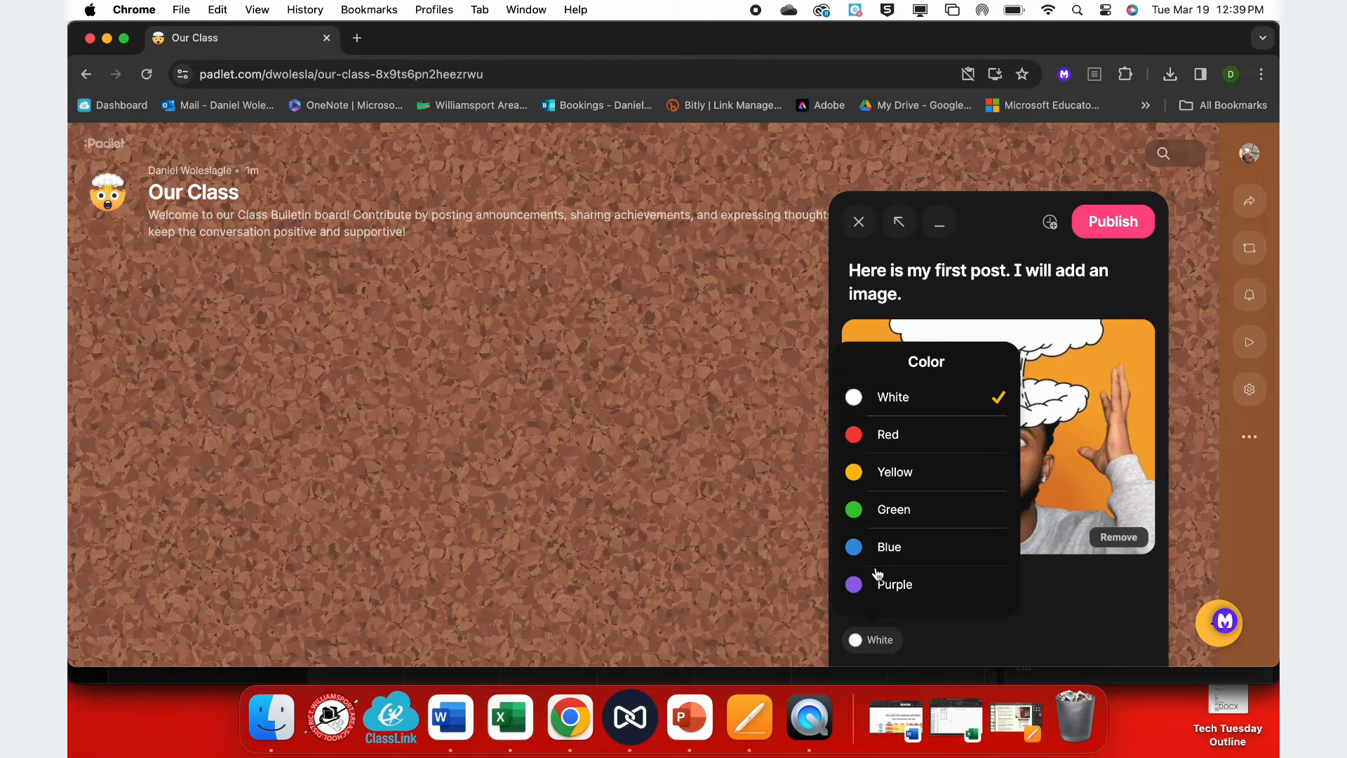
{"action": "left_click", "coordinate": [877, 469]}
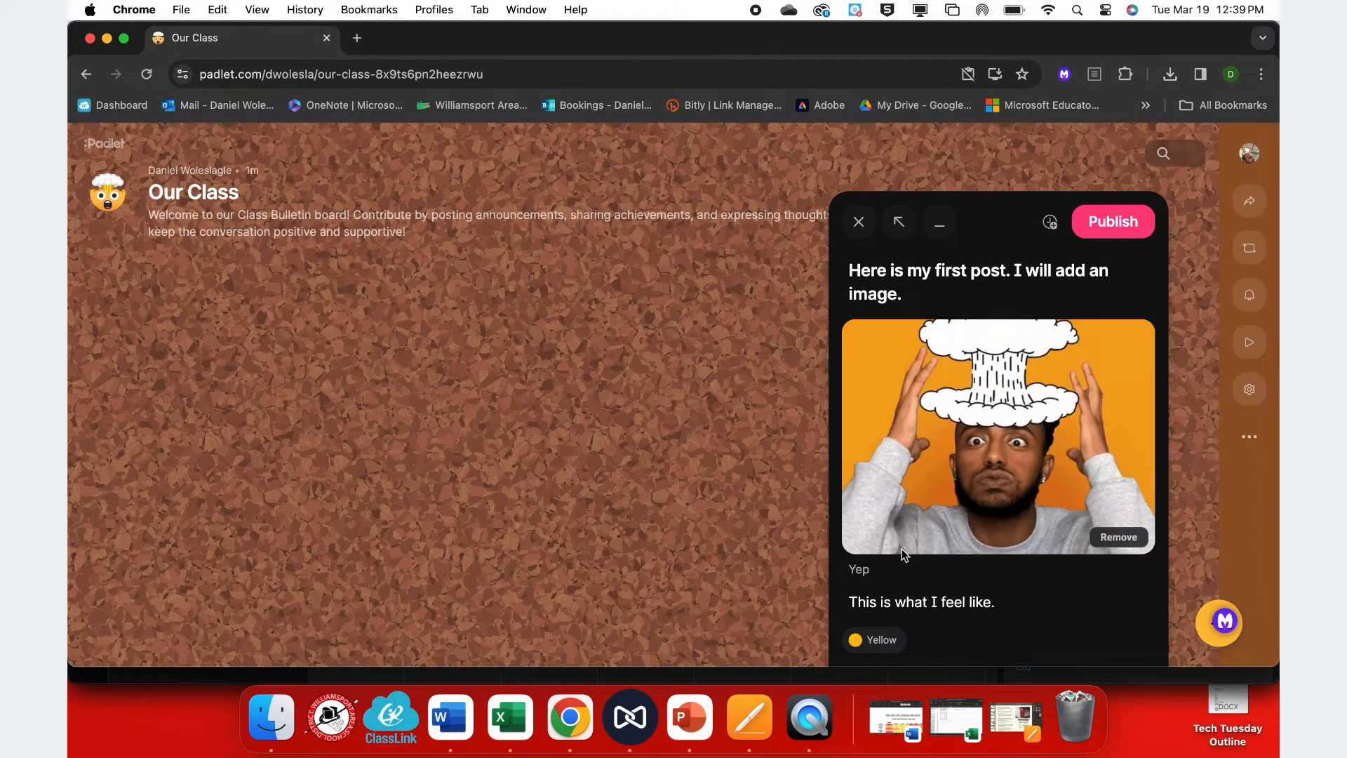
{"action": "left_click", "coordinate": [1100, 235]}
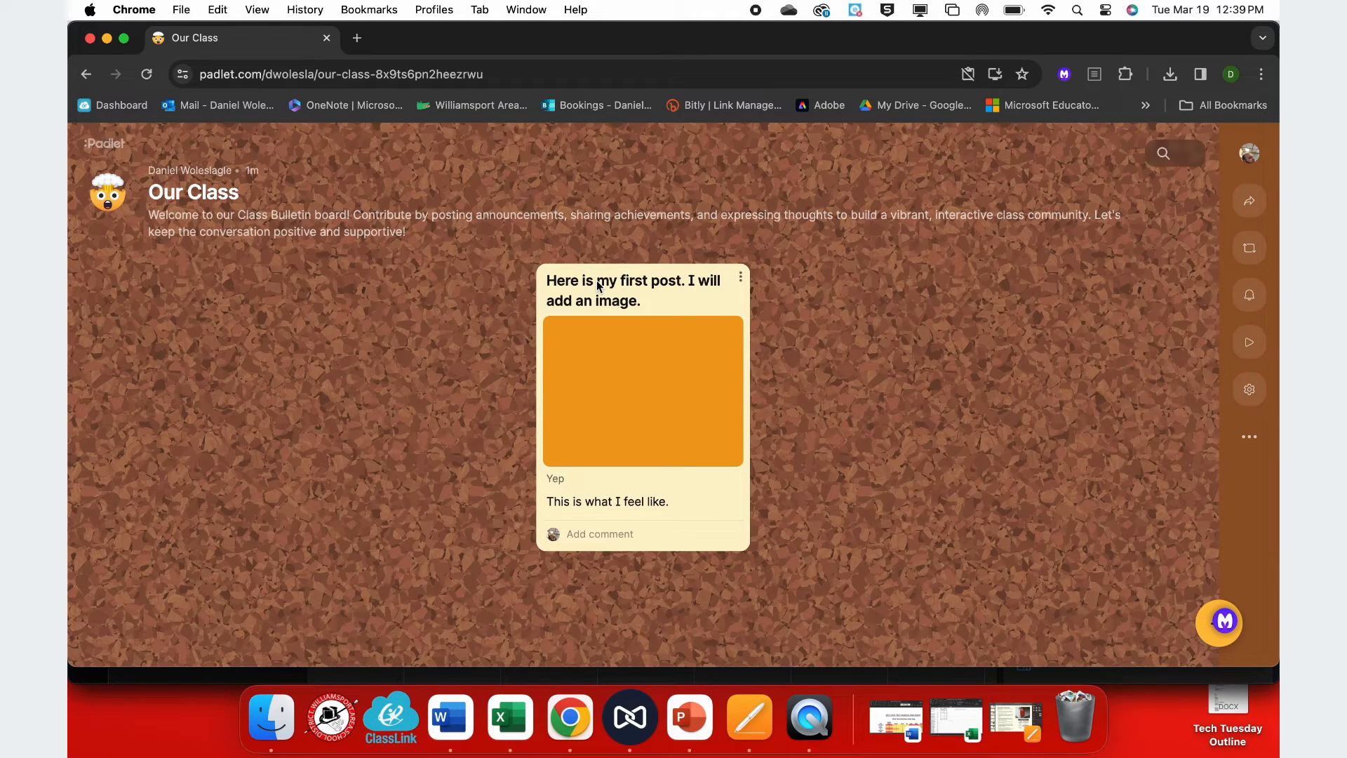
Try to move the post elsewhere on the board, and review the post's available actions without choosing one.
{"action": "left_click_drag", "start_coordinate": [648, 279], "coordinate": [274, 421]}
{"action": "left_click", "coordinate": [740, 277]}
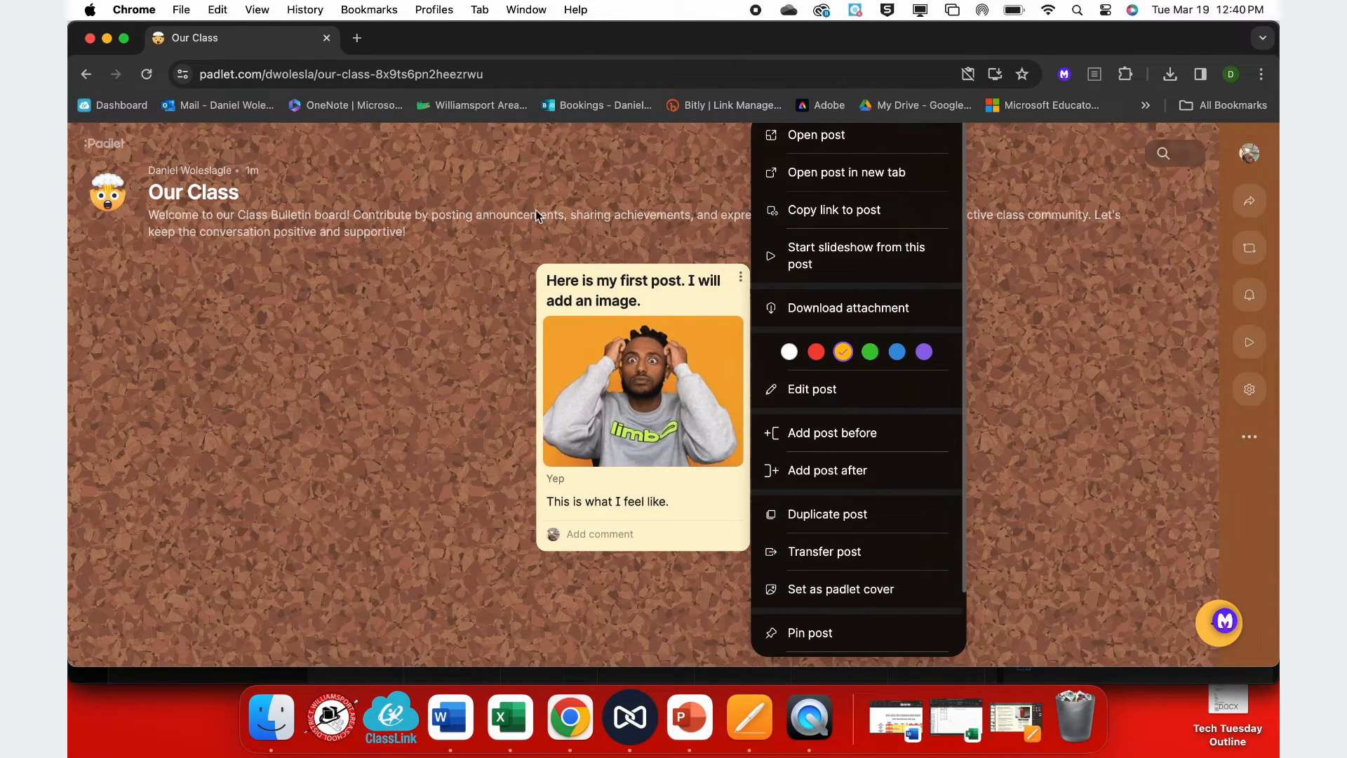
{"action": "left_click", "coordinate": [478, 322]}
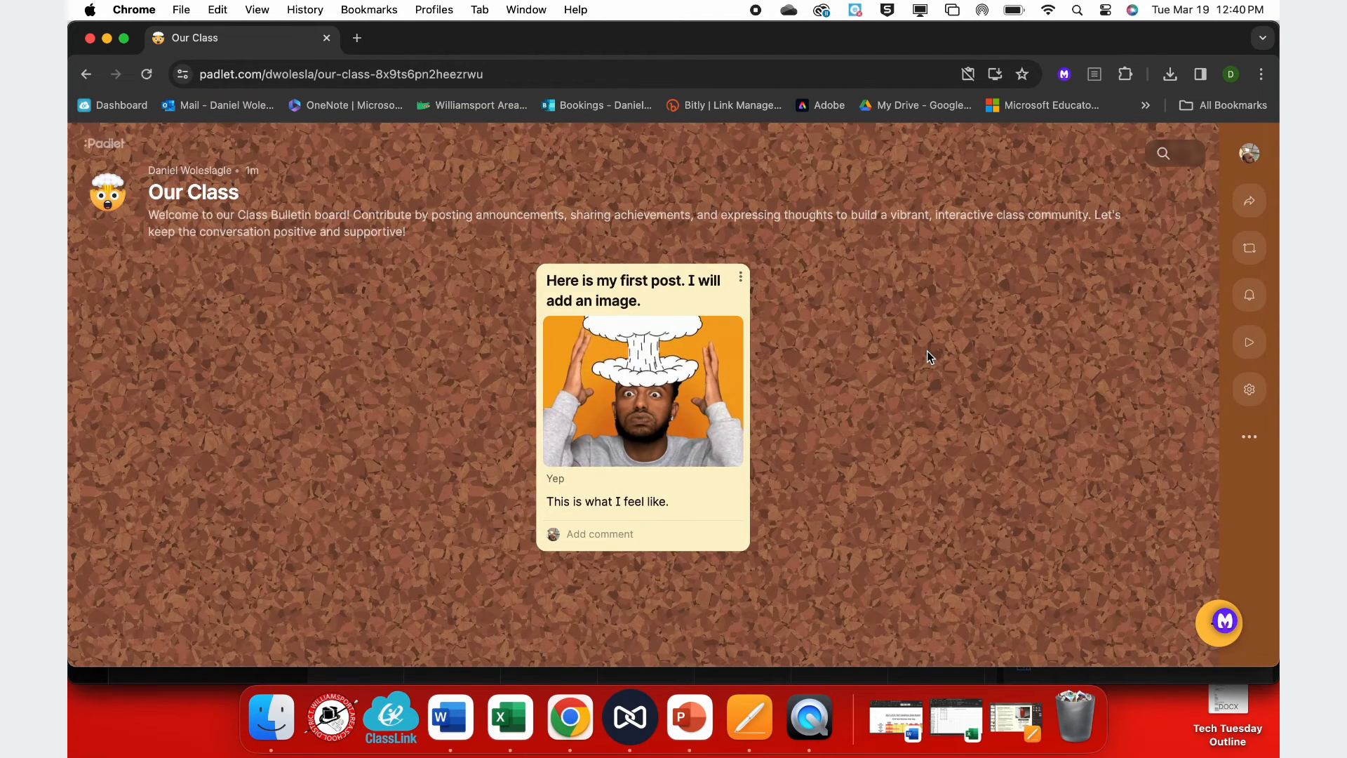
Submit the comment "Others can add comments." on the published post.
{"action": "left_click", "coordinate": [638, 533]}
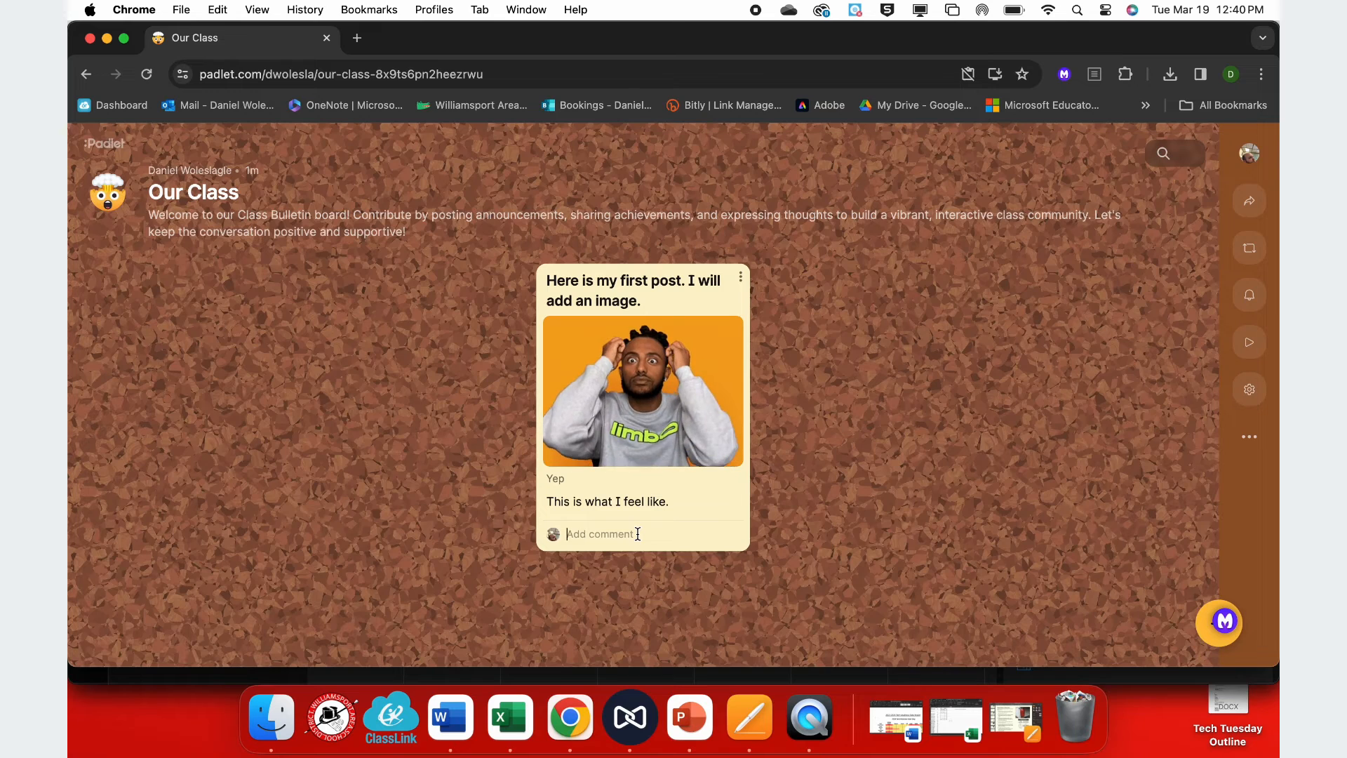
{"action": "type", "text": "Others c"}
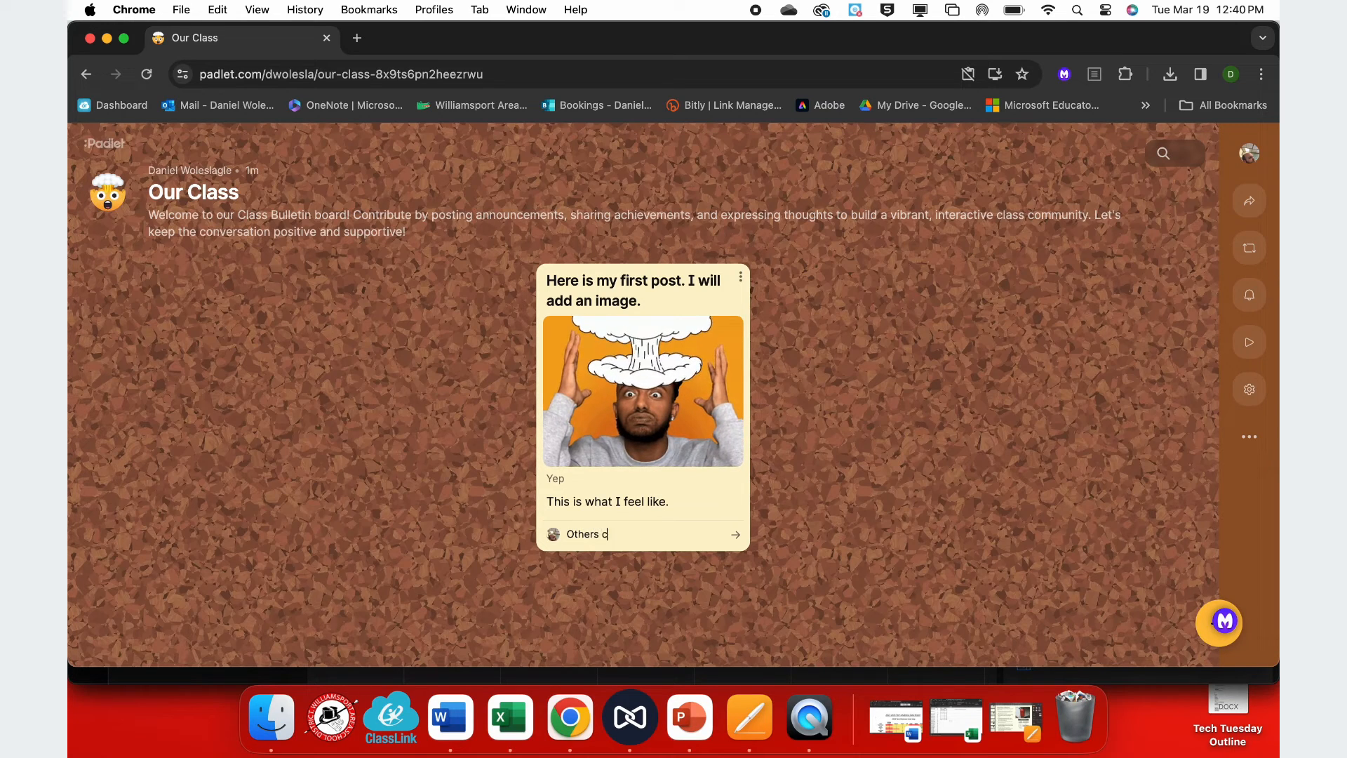
{"action": "type", "text": "an add comments."}
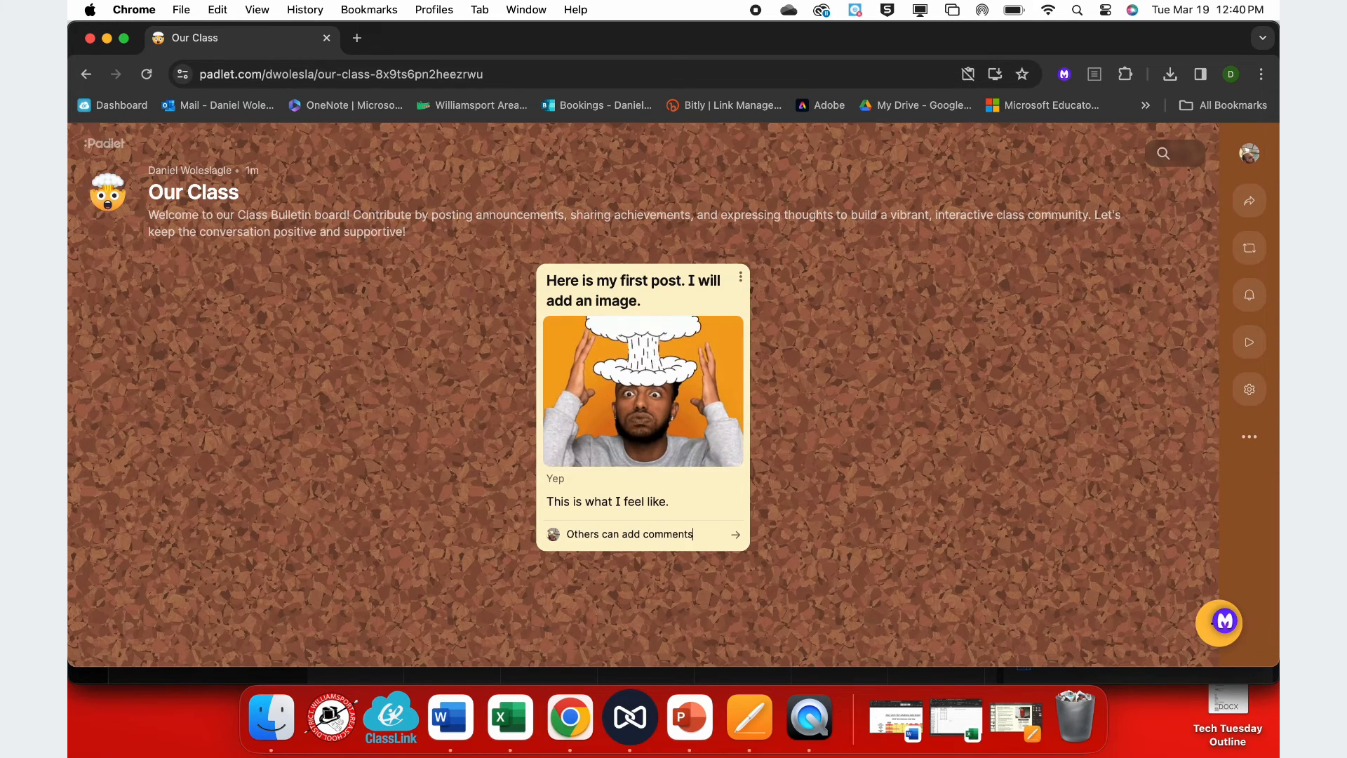
{"action": "left_click", "coordinate": [735, 535]}
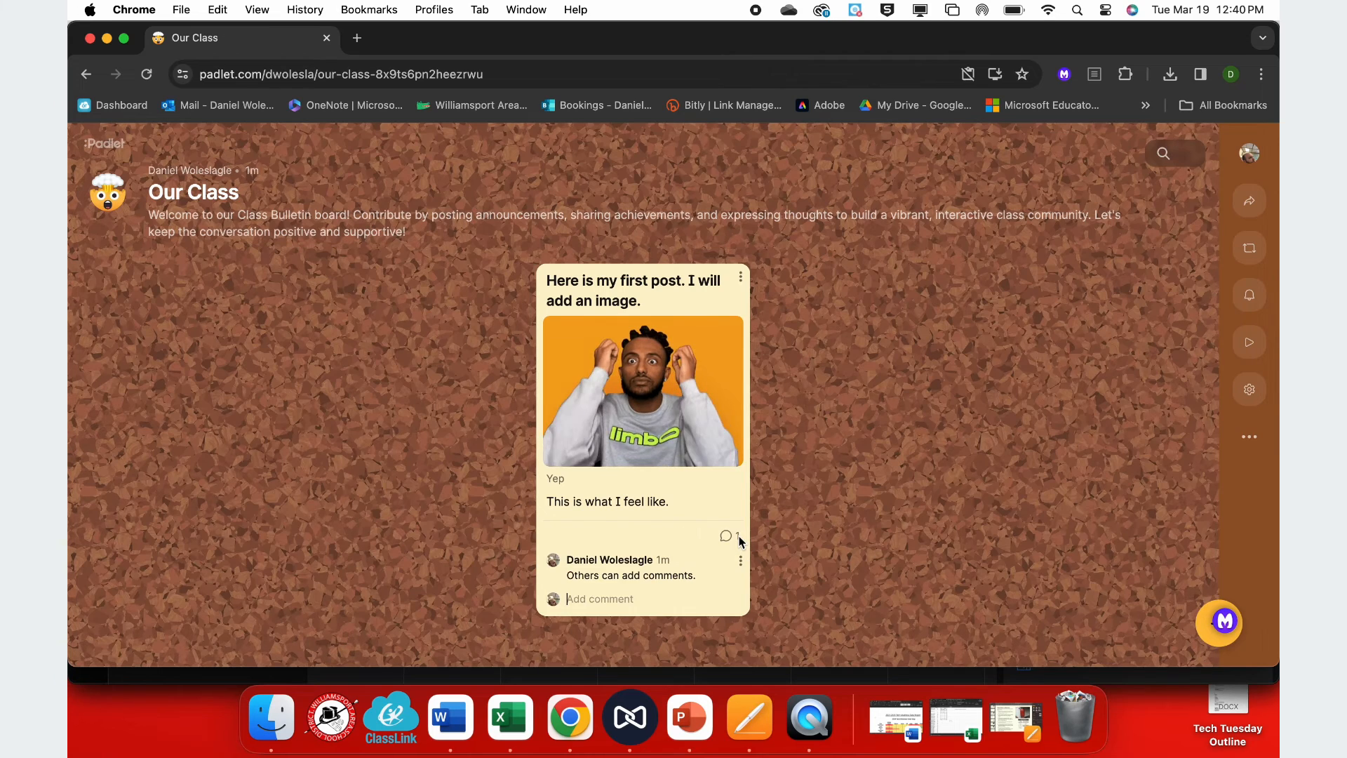